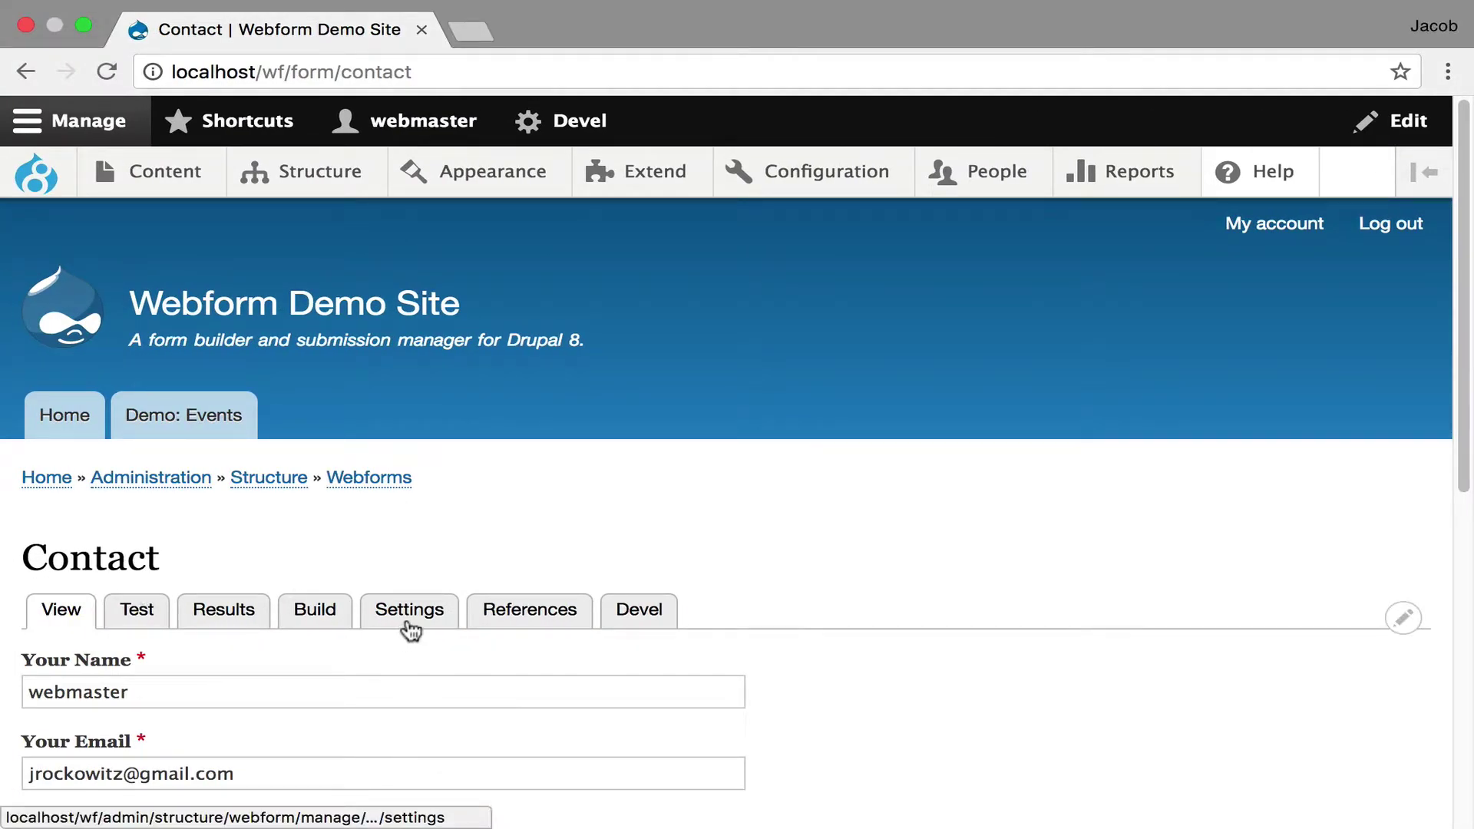
# Scroll the Contact form down to the Name, Email, Subject and Message fields and Send message button.
pyautogui.scroll(-5, 396, 486)
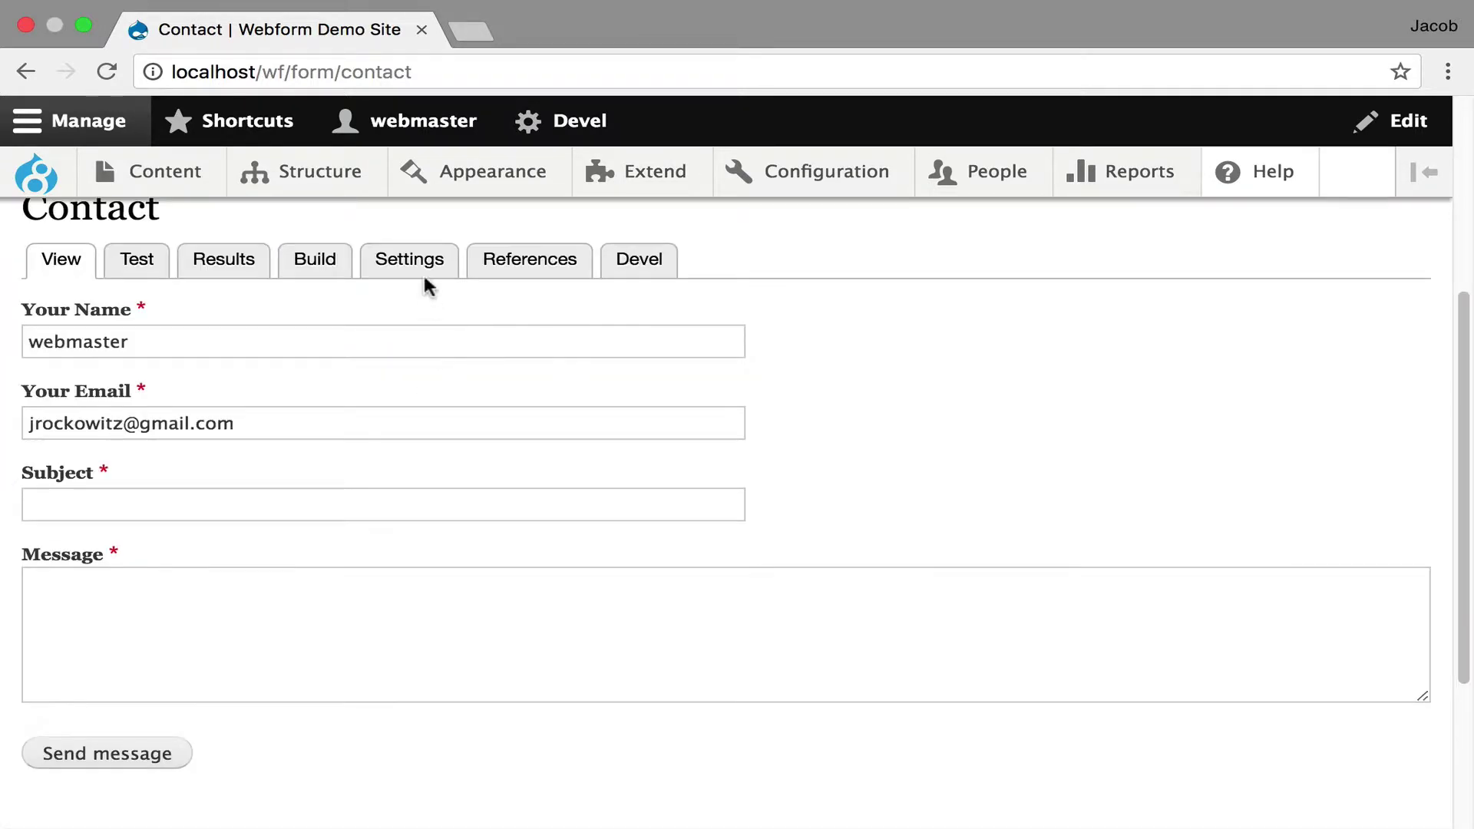
# Open the Contact webform's General settings and scroll down through the page.
pyautogui.click(421, 261)
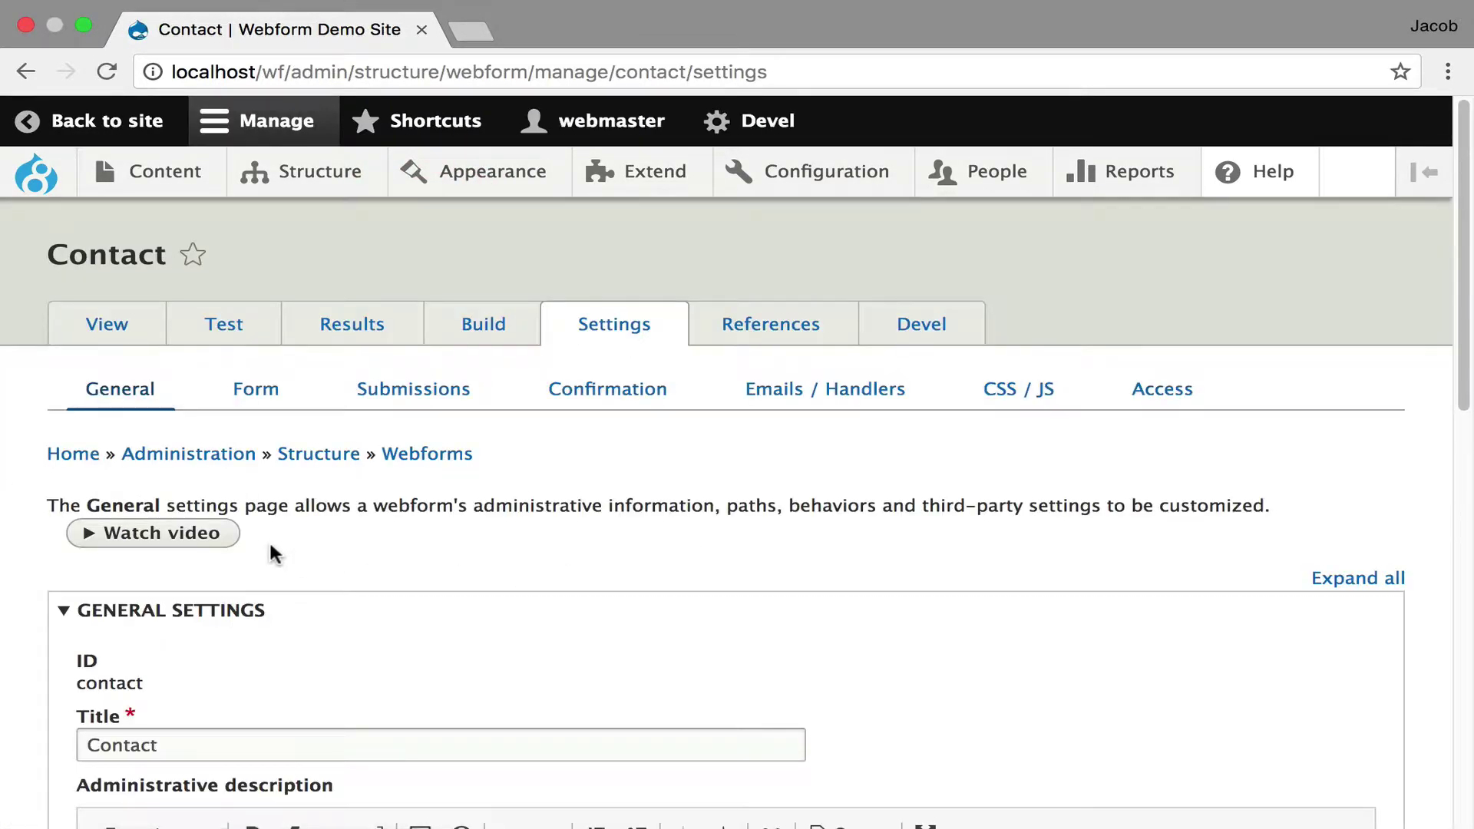
pyautogui.scroll(-4, 274, 553)
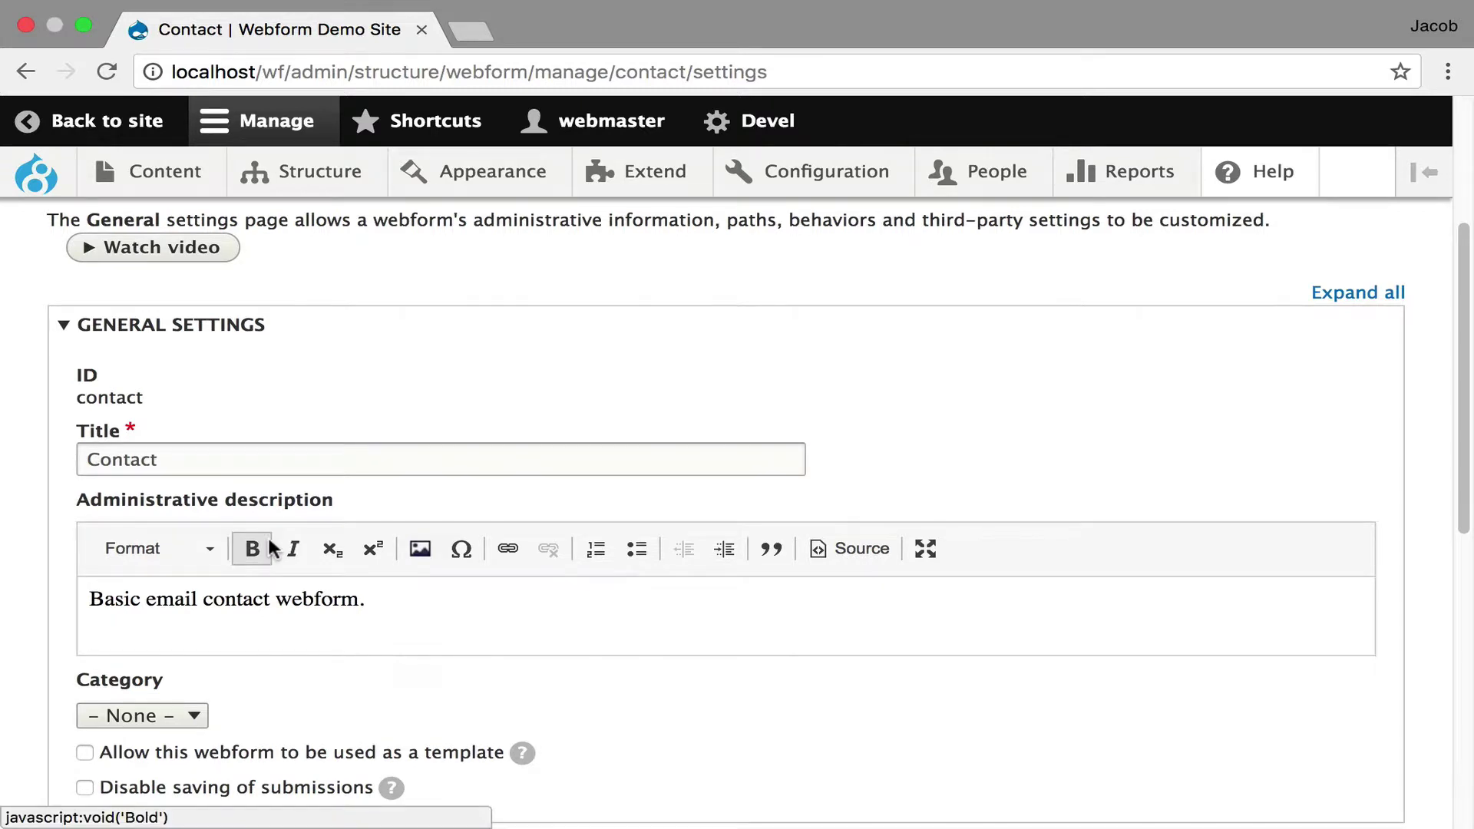
pyautogui.scroll(-2, 269, 547)
pyautogui.scroll(-1, 246, 616)
pyautogui.scroll(-5, 327, 624)
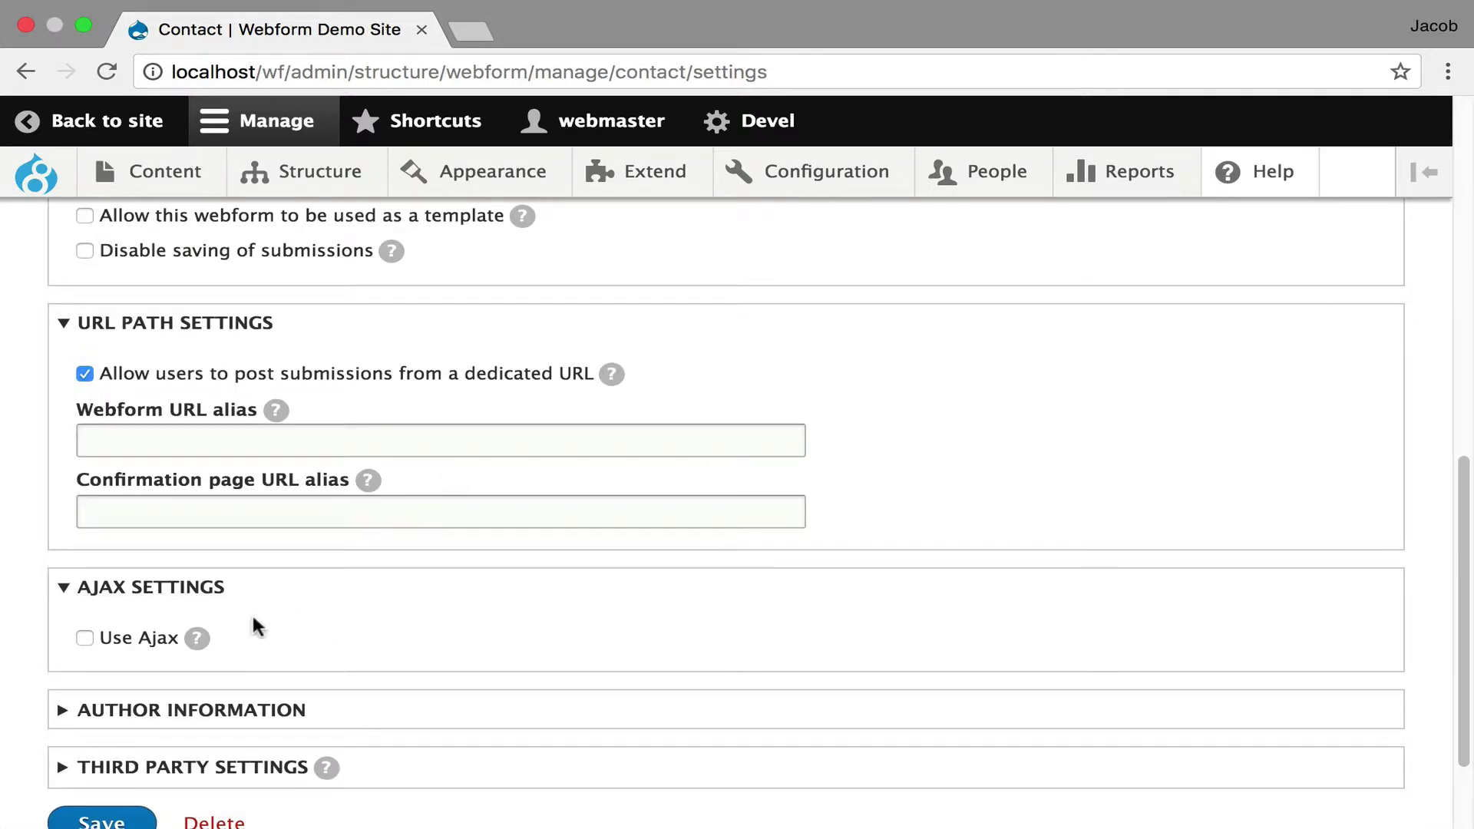
# Expand the Author information and Third party settings sections to reveal the Honeypot options.
pyautogui.click(402, 710)
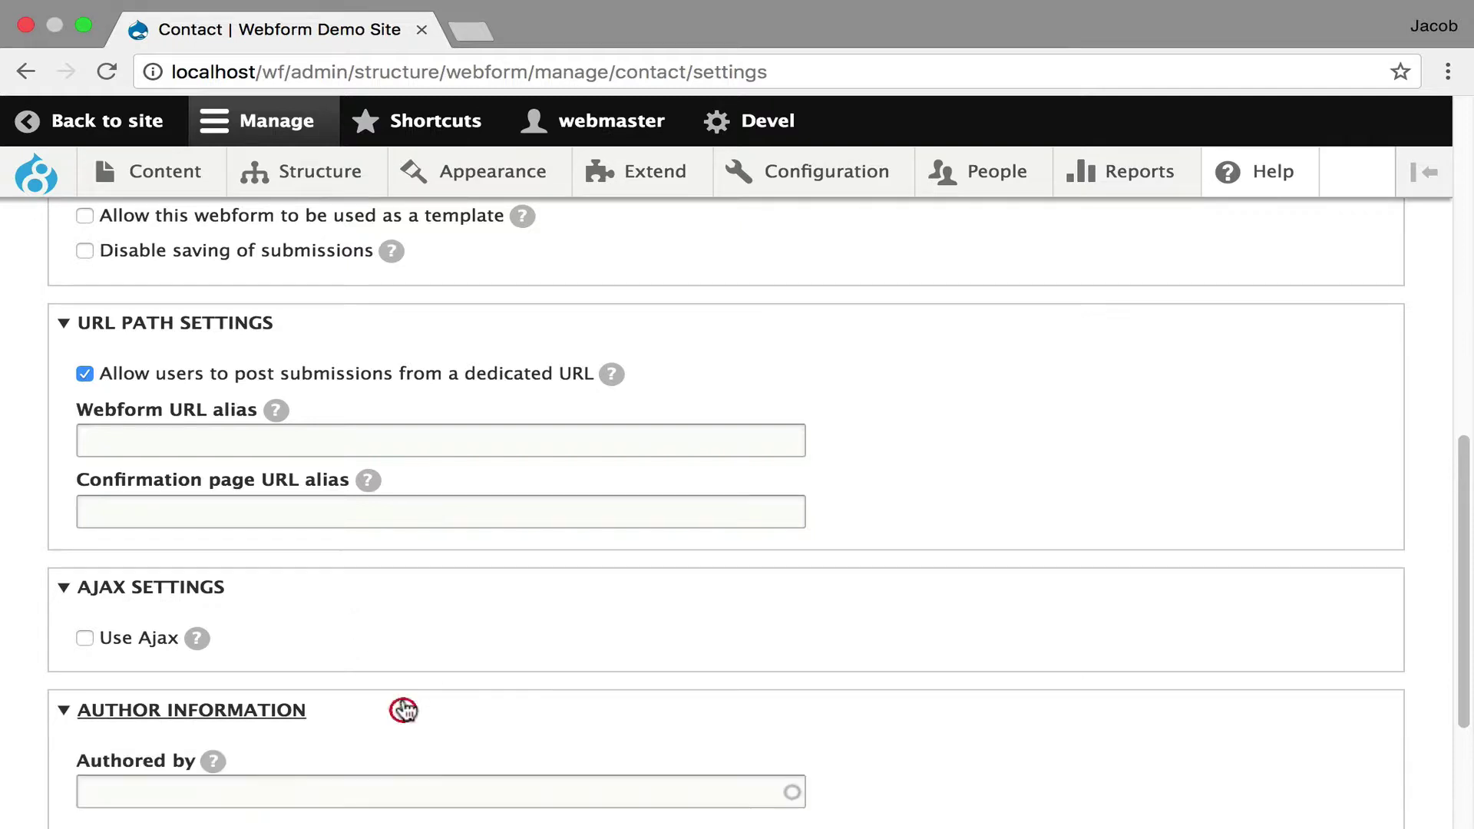
pyautogui.scroll(-1, 399, 605)
pyautogui.scroll(-3, 400, 605)
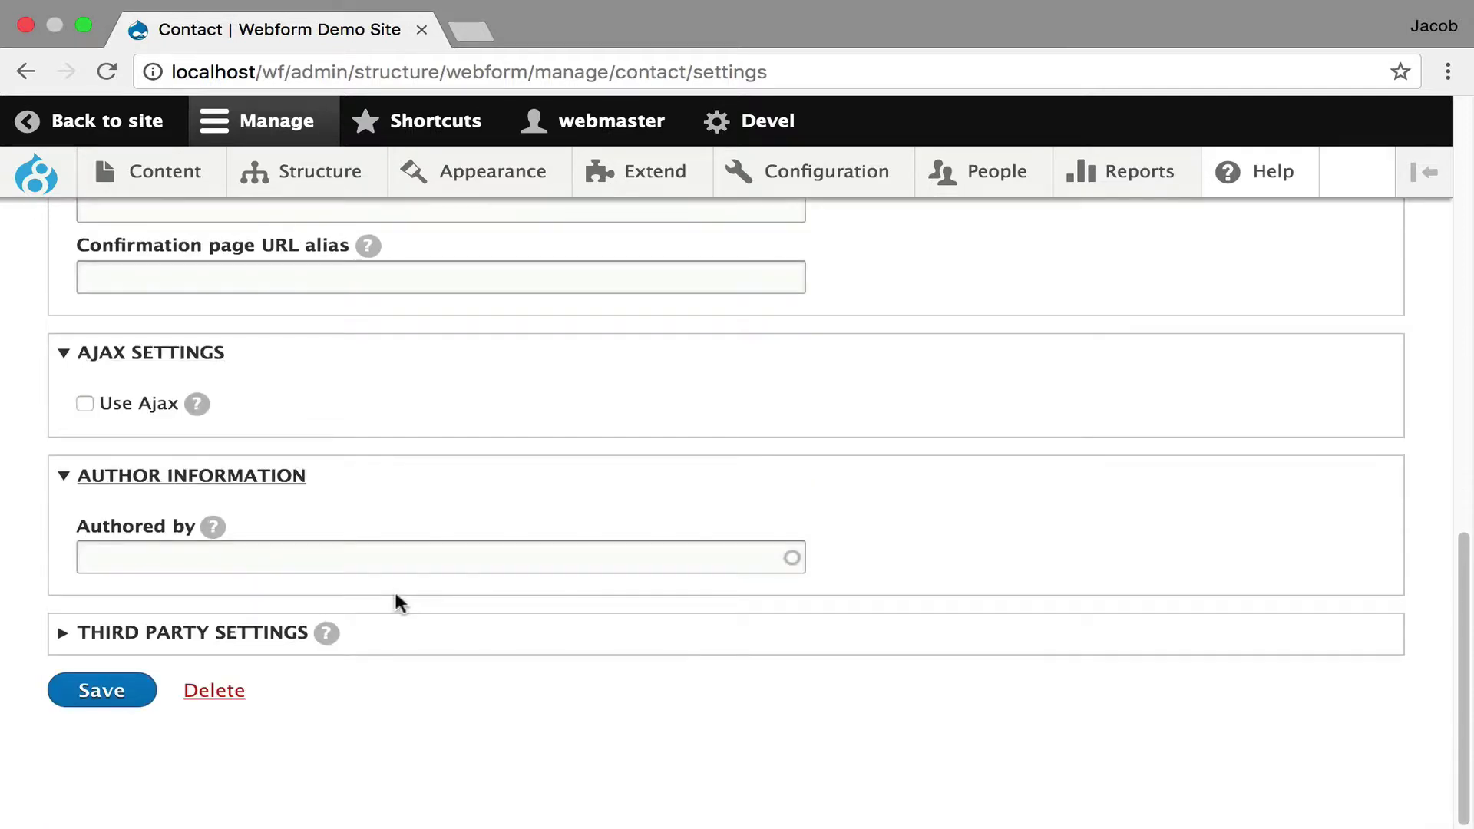
pyautogui.click(453, 626)
pyautogui.click(453, 624)
pyautogui.scroll(-3, 519, 530)
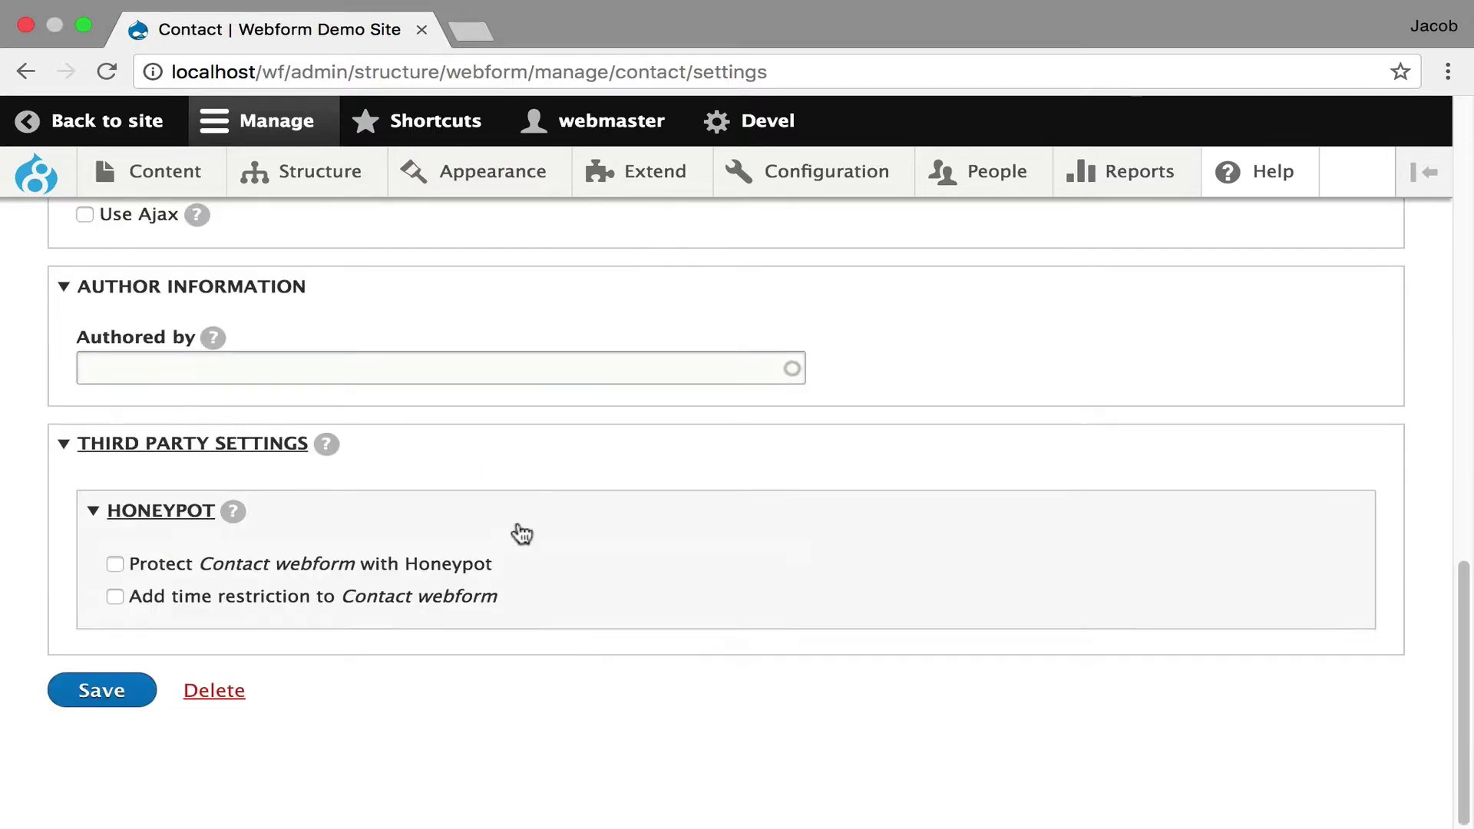
pyautogui.scroll(10, 491, 547)
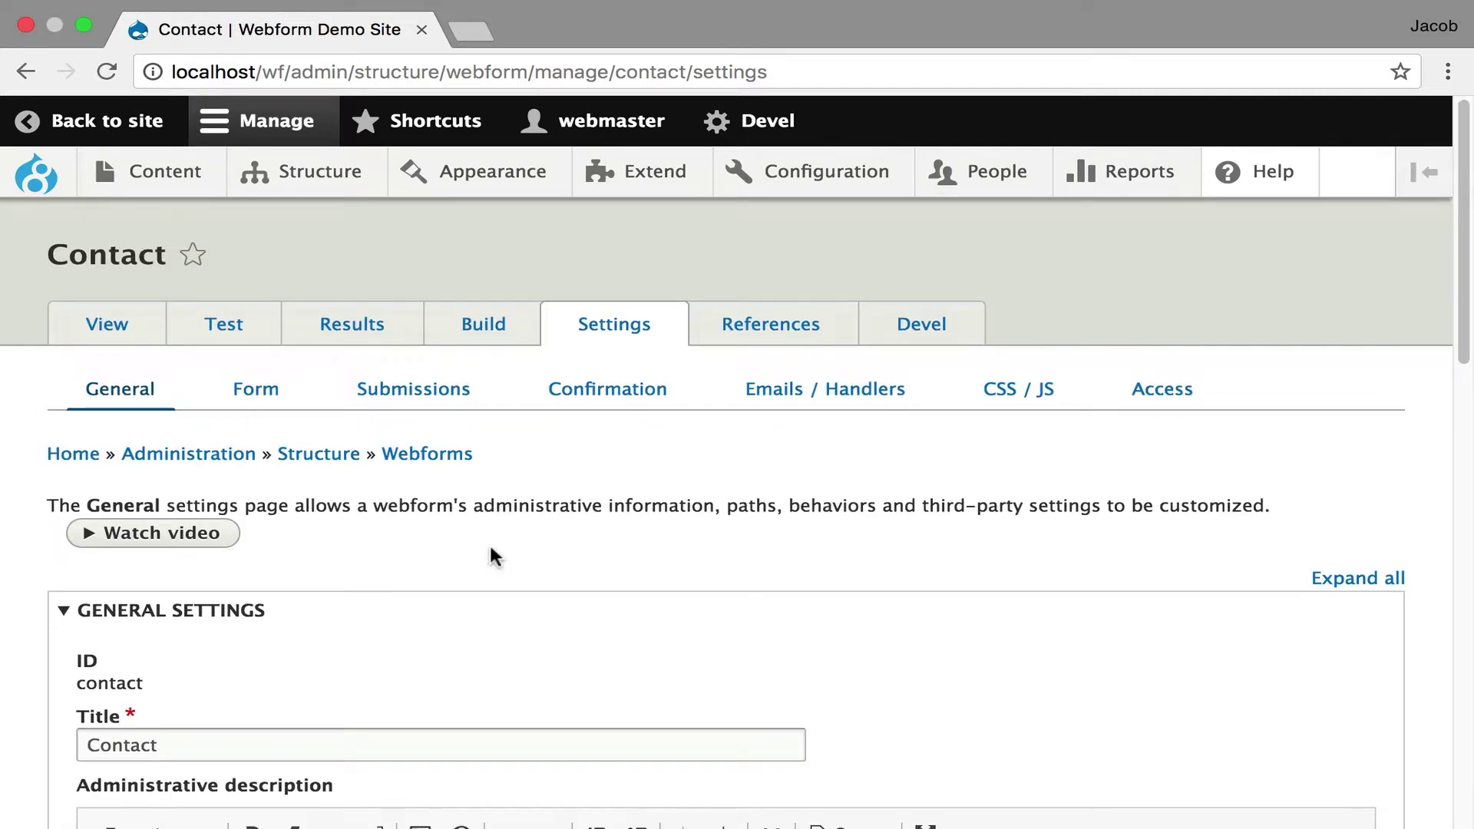
# Open the Contact webform's Form settings and review the form settings and attributes.
pyautogui.click(256, 390)
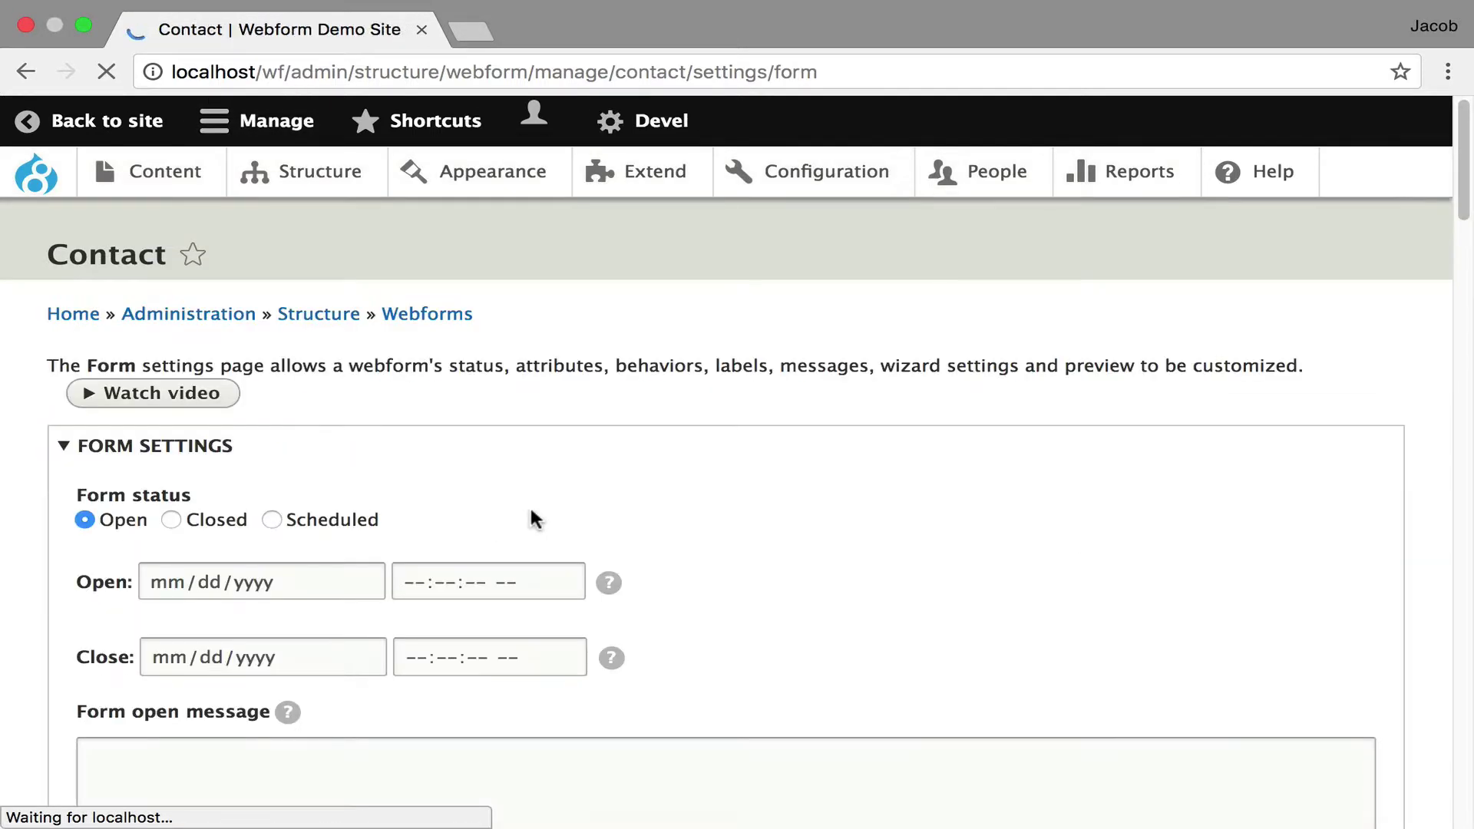
pyautogui.scroll(-3, 513, 484)
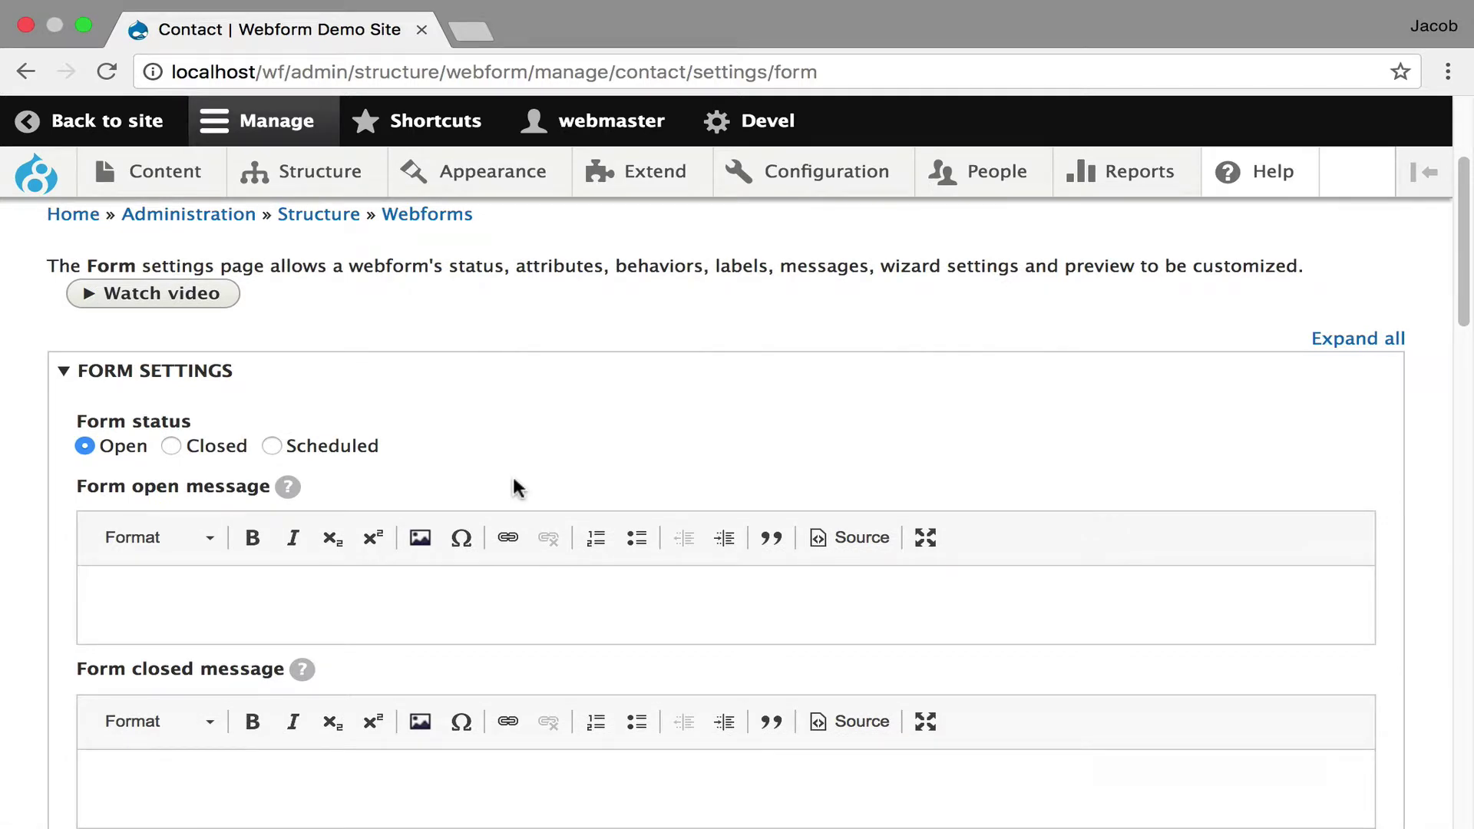
pyautogui.moveTo(294, 483)
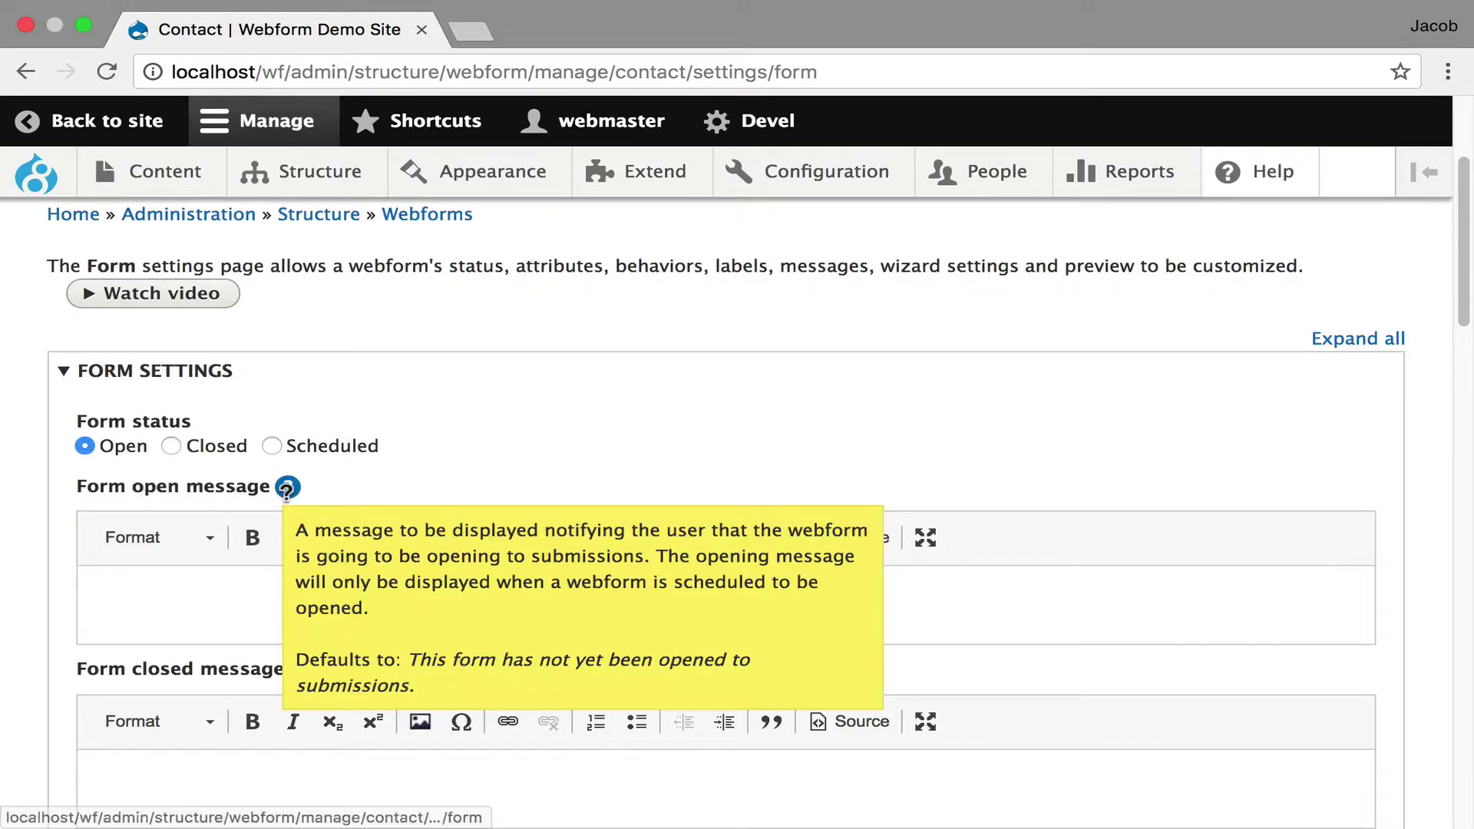
pyautogui.scroll(-3, 486, 453)
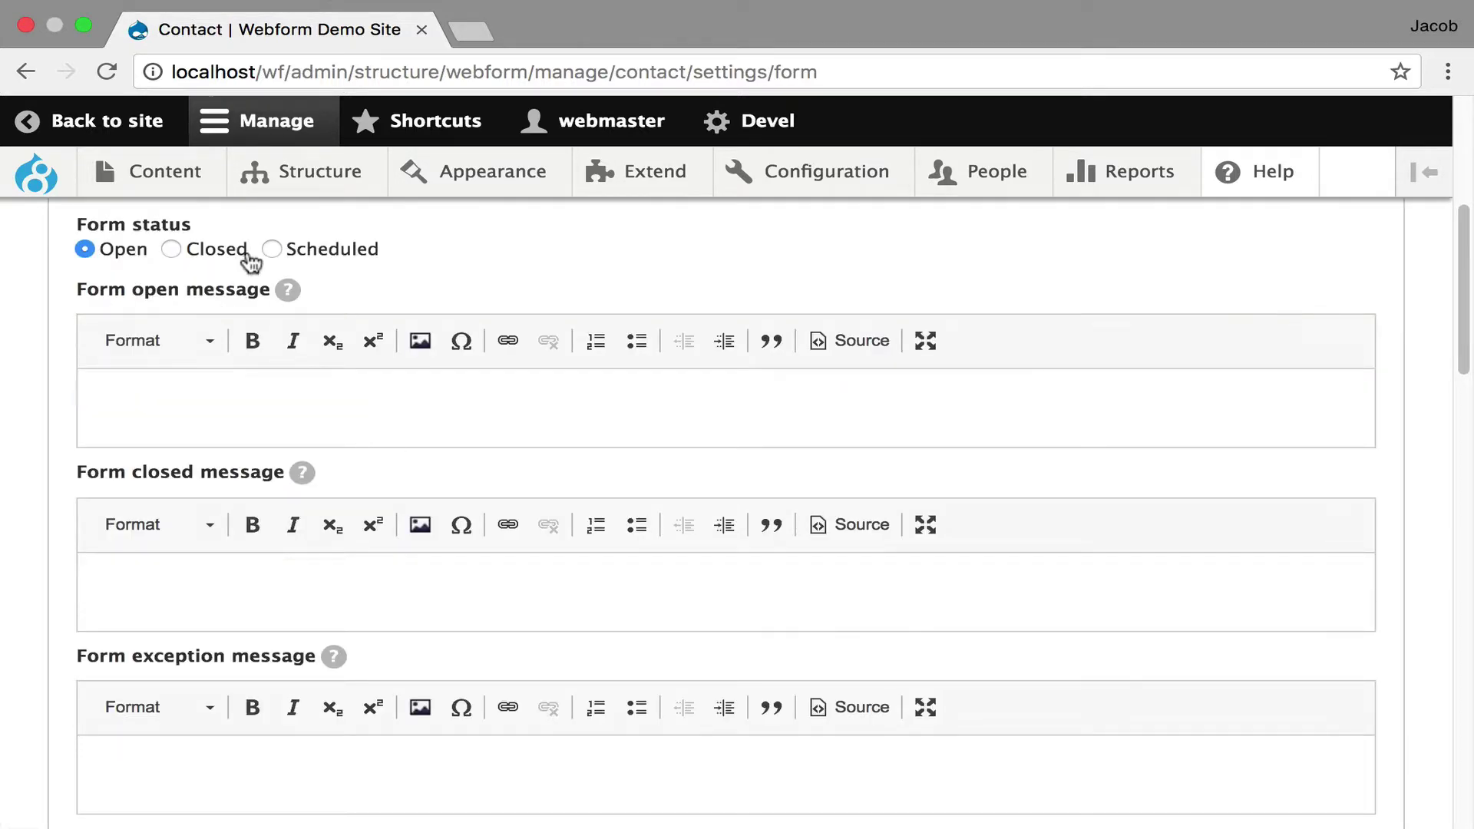
pyautogui.moveTo(292, 284)
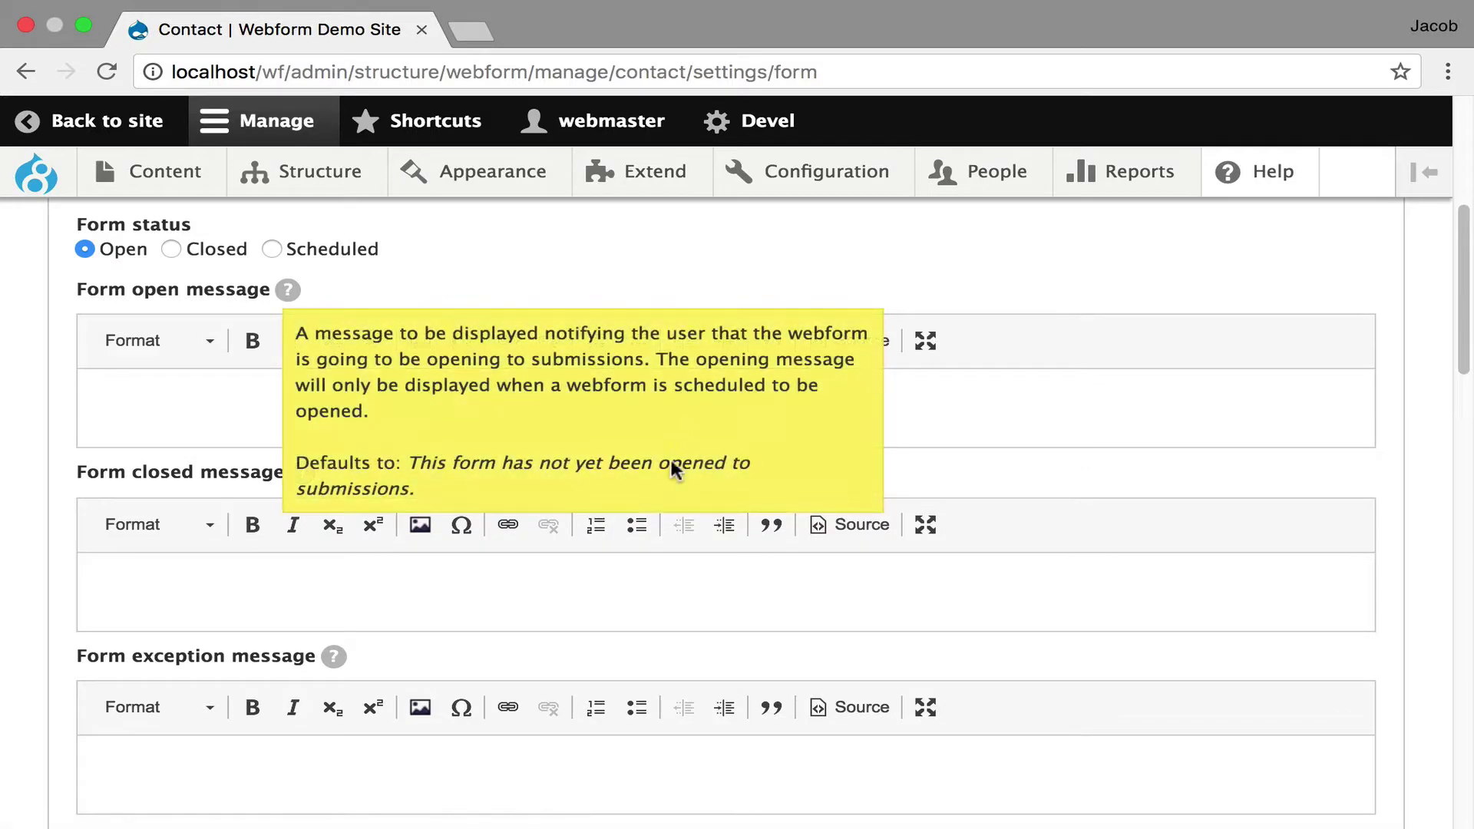
pyautogui.scroll(-6, 181, 530)
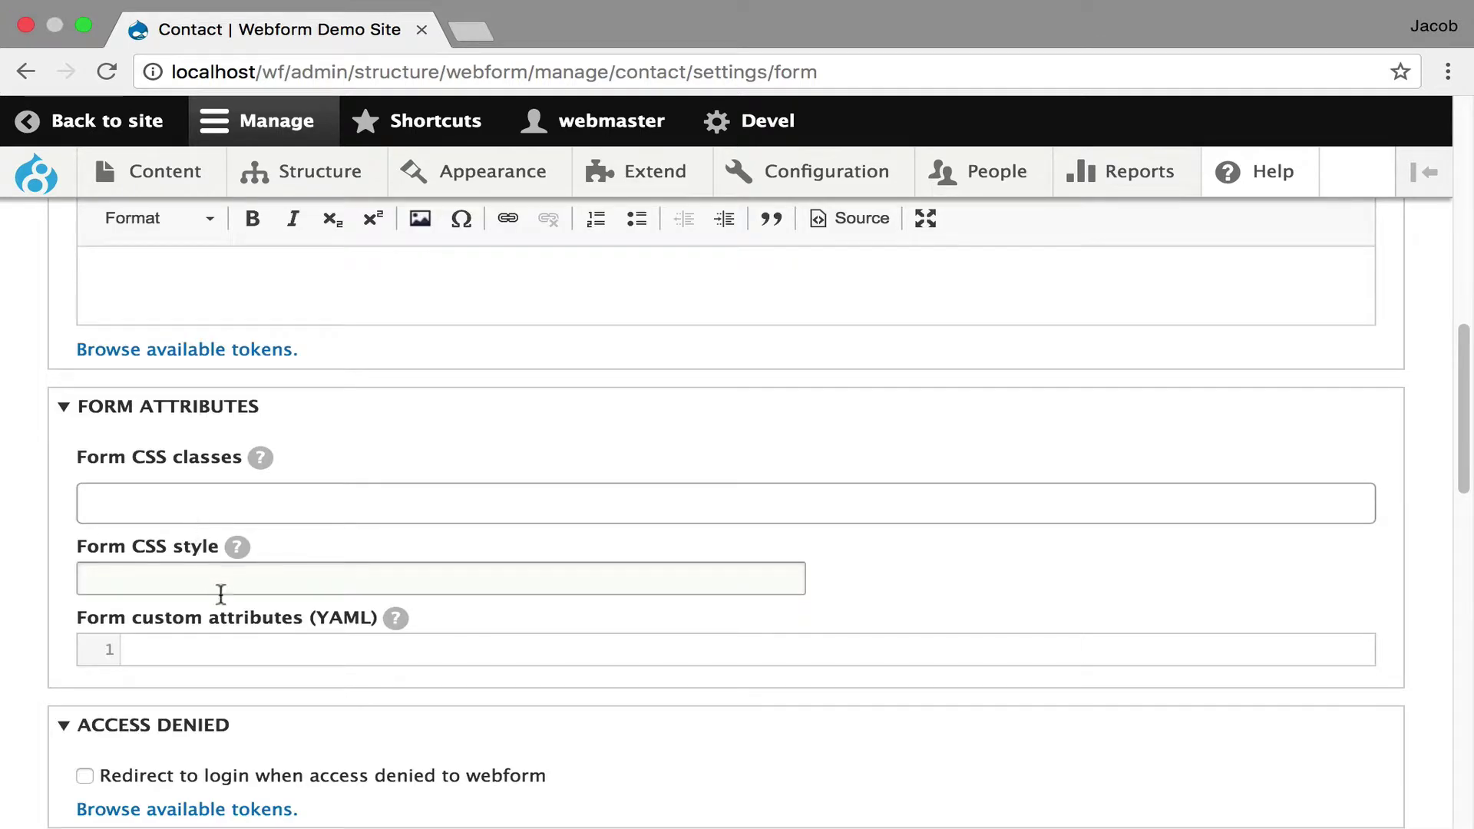
pyautogui.scroll(-2, 227, 572)
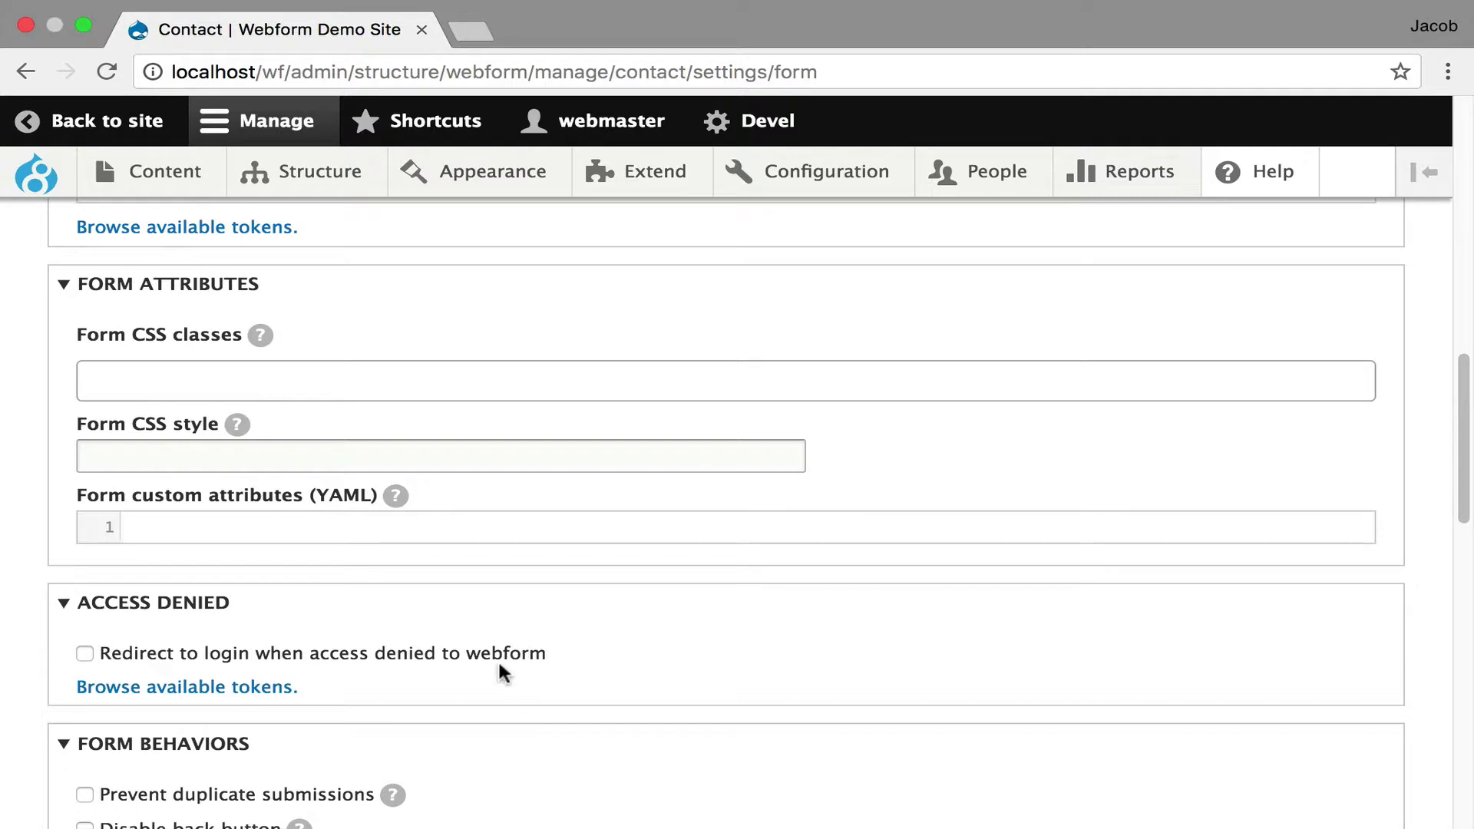
pyautogui.scroll(-4, 415, 435)
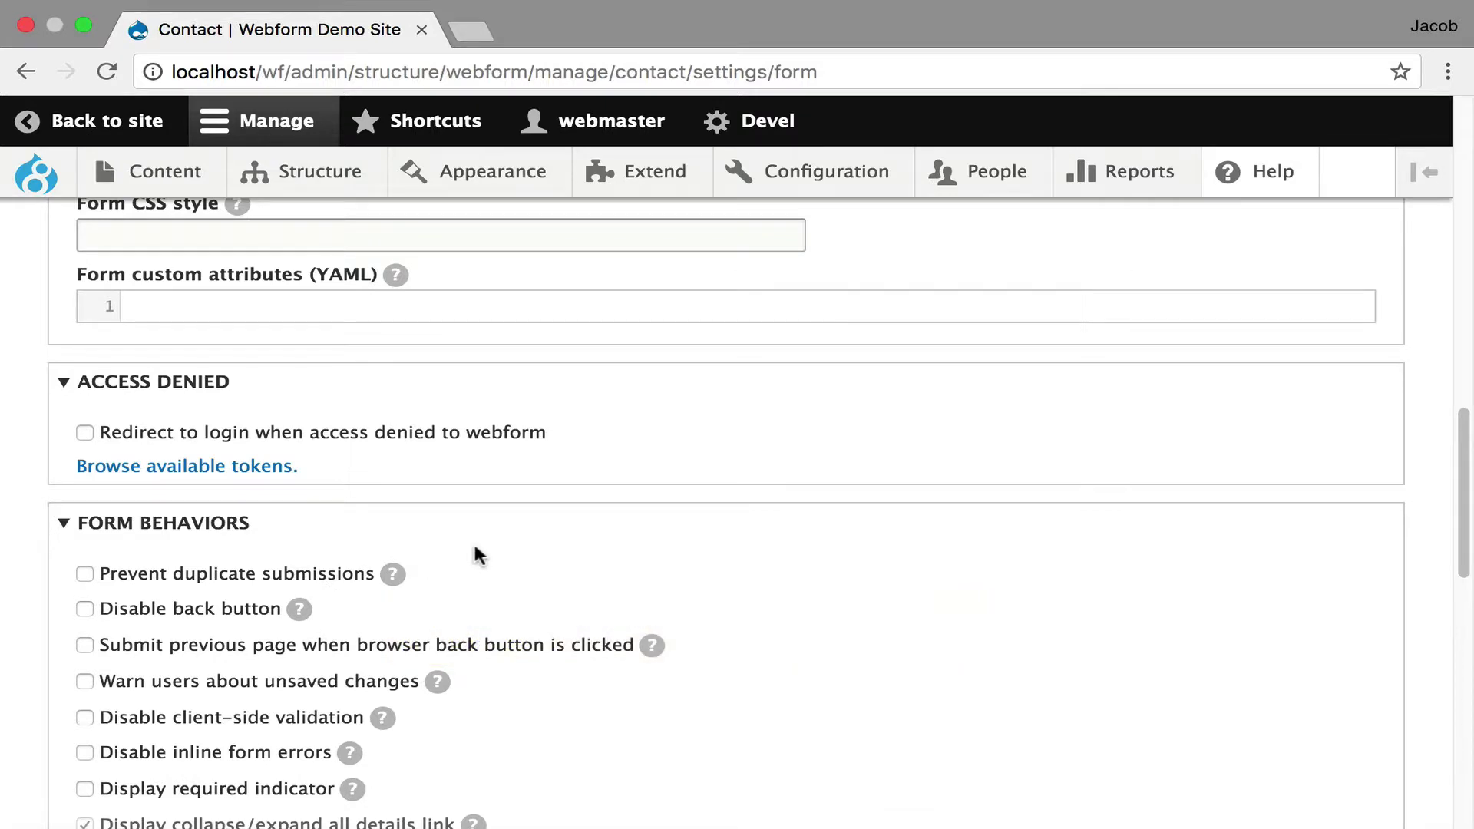
pyautogui.scroll(-1, 477, 553)
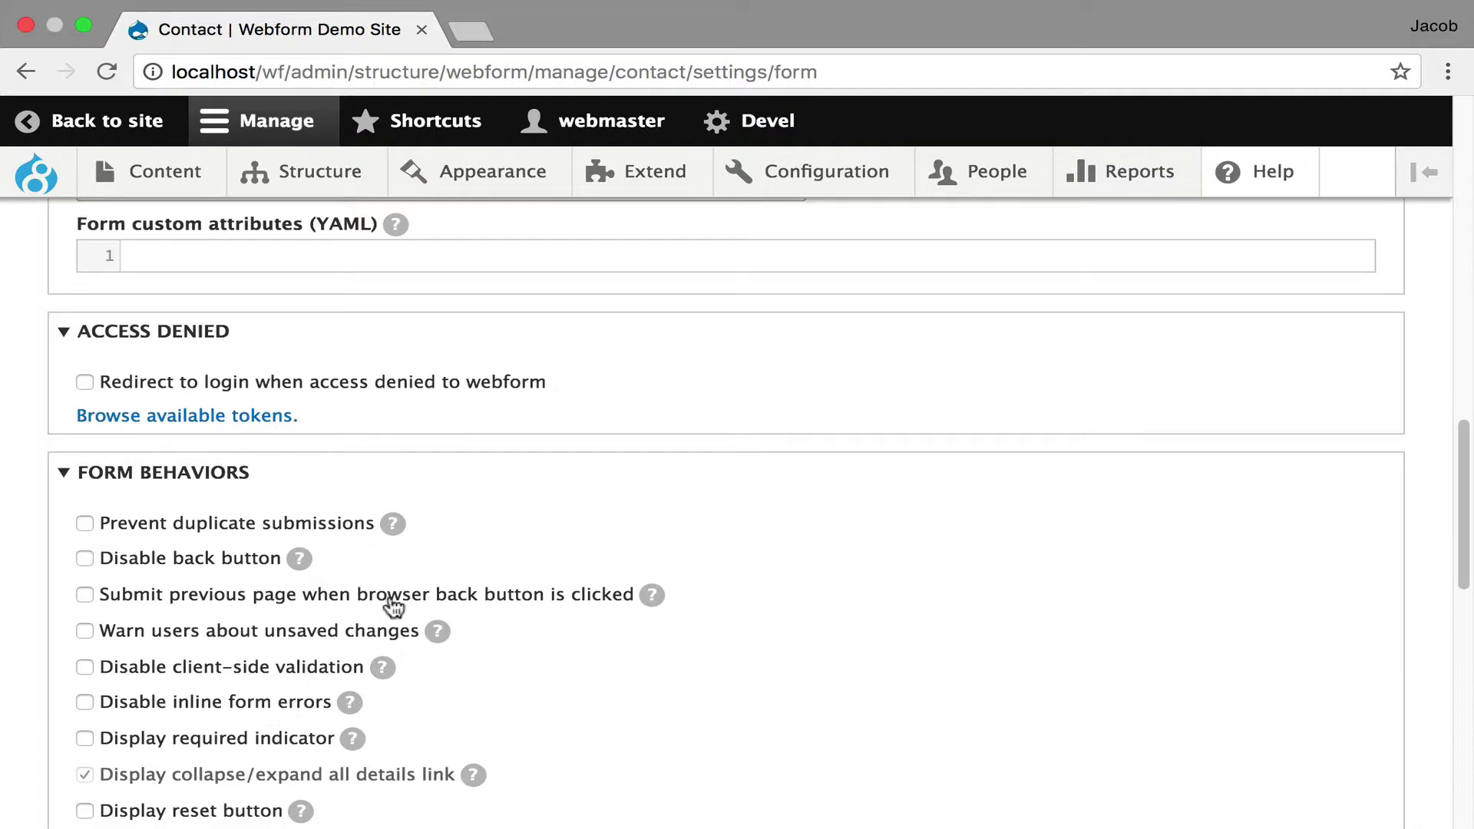
# Scroll on through the form behaviors, wizard and preview sections.
pyautogui.scroll(-1, 390, 592)
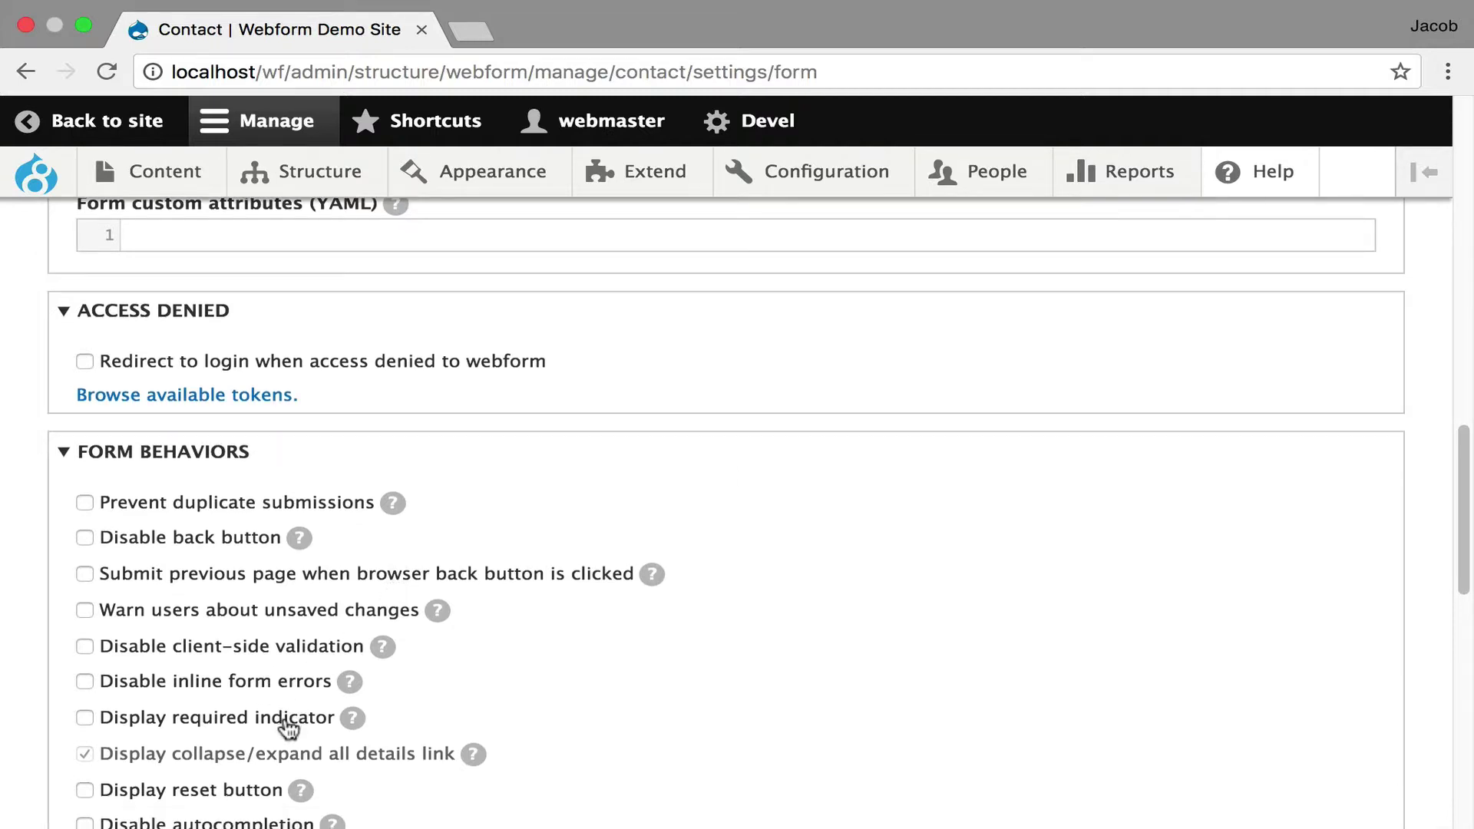
pyautogui.scroll(-2, 288, 728)
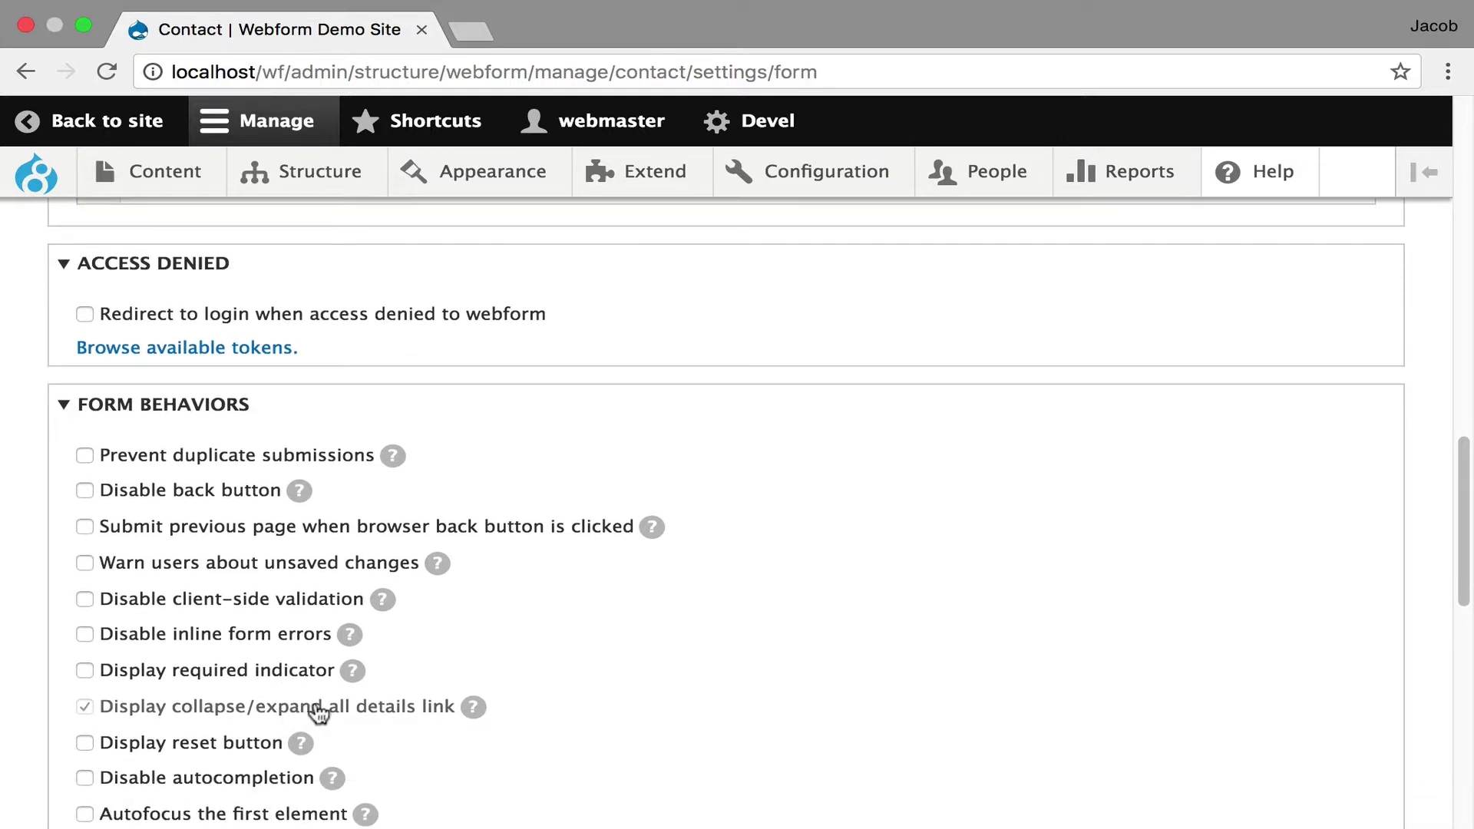
pyautogui.scroll(-1, 284, 684)
pyautogui.scroll(-3, 269, 699)
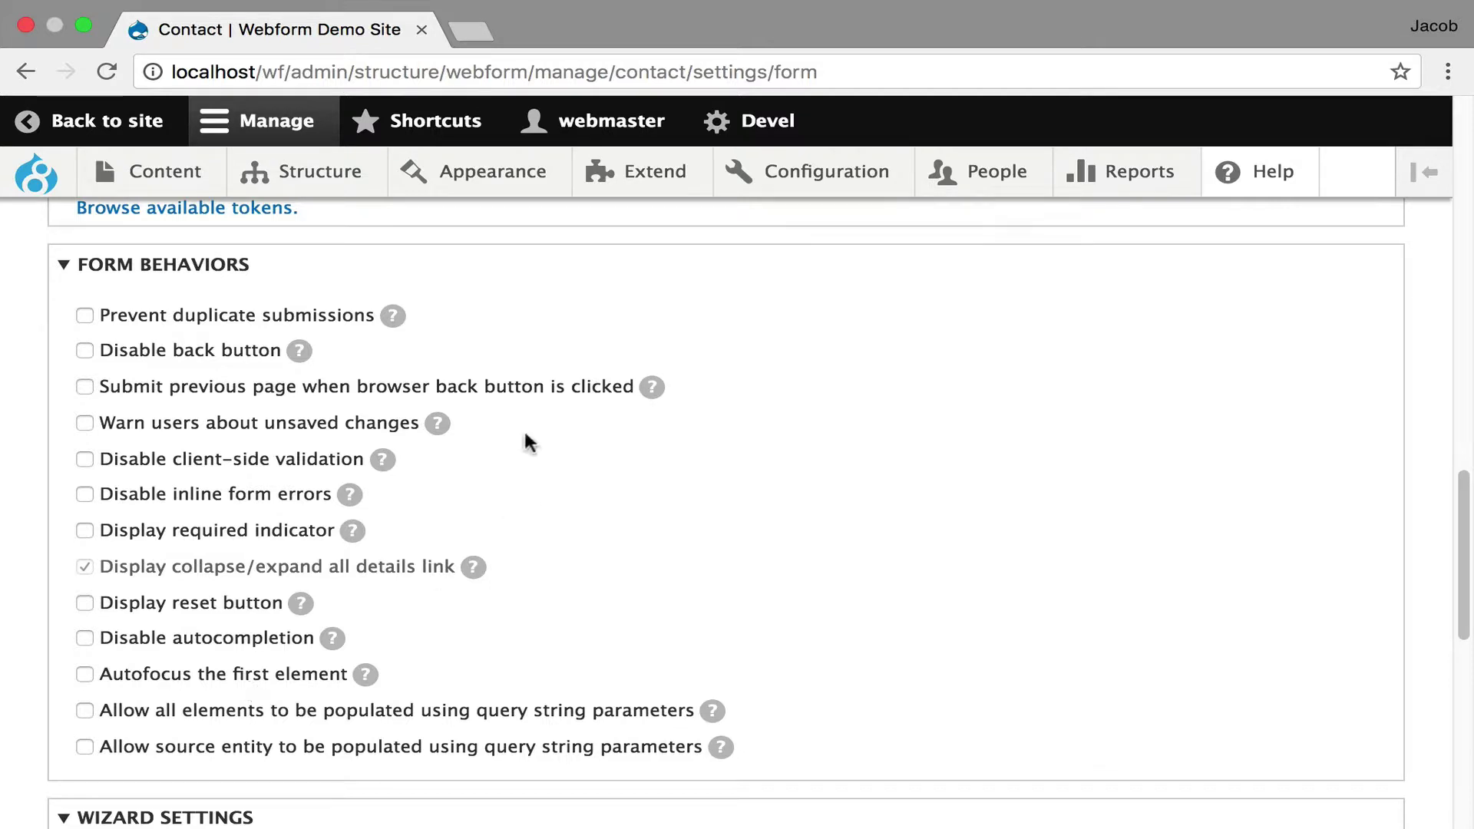
pyautogui.scroll(-5, 424, 601)
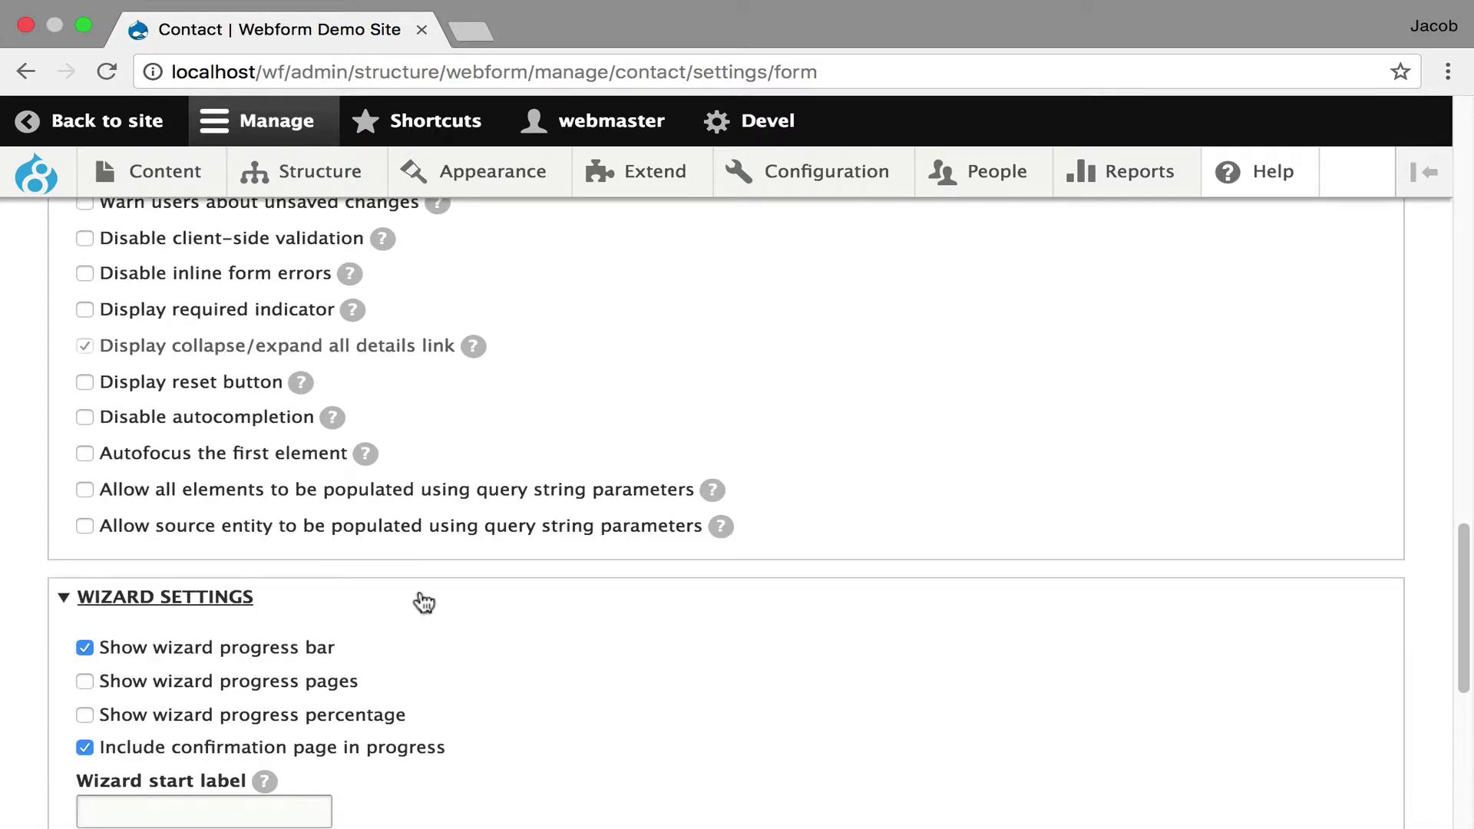
pyautogui.scroll(-1, 424, 603)
pyautogui.scroll(-5, 423, 602)
pyautogui.scroll(-4, 424, 601)
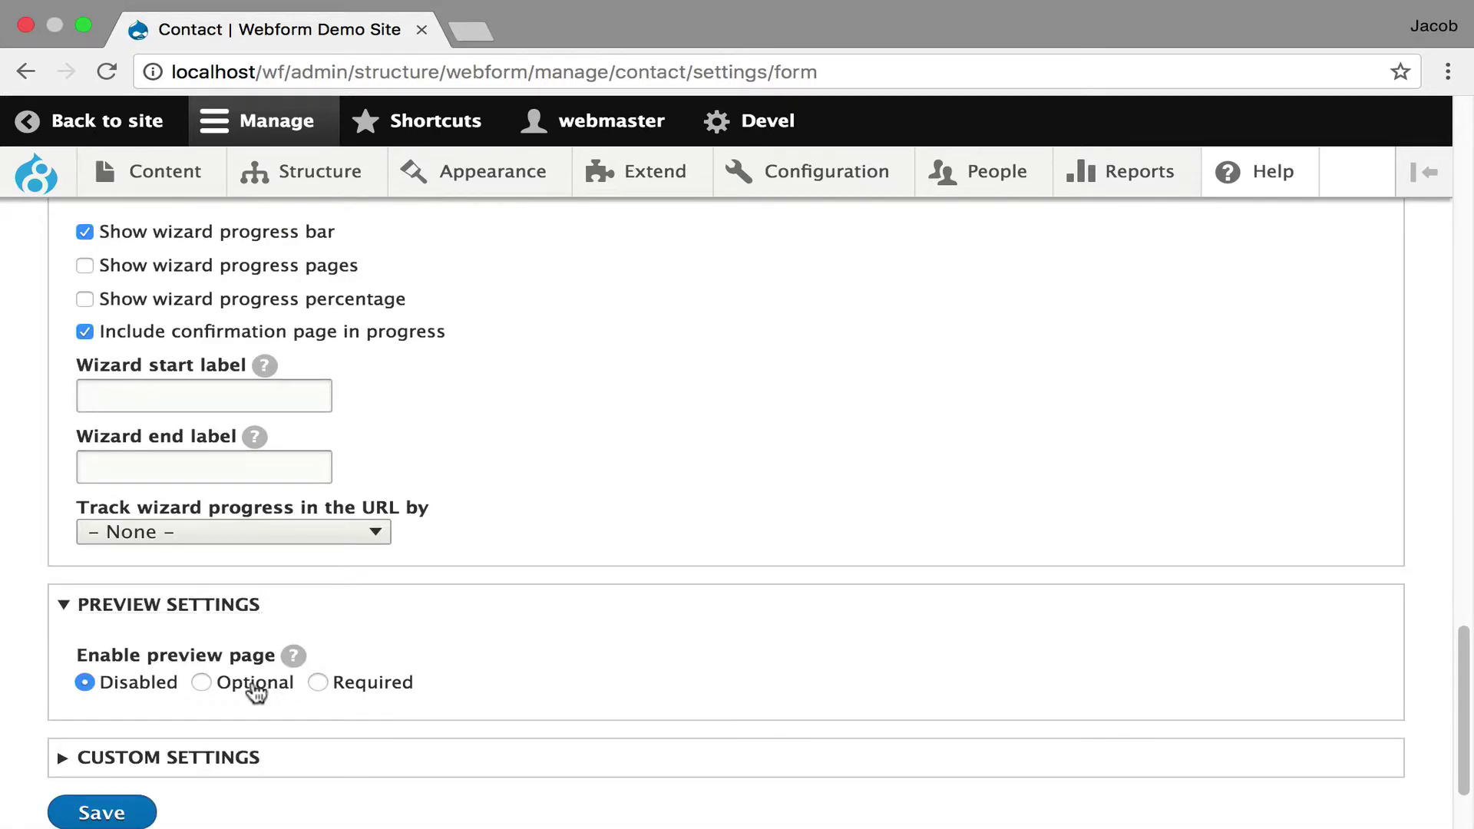
# Make the preview page required before submitting.
pyautogui.click(316, 682)
pyautogui.scroll(-8, 499, 588)
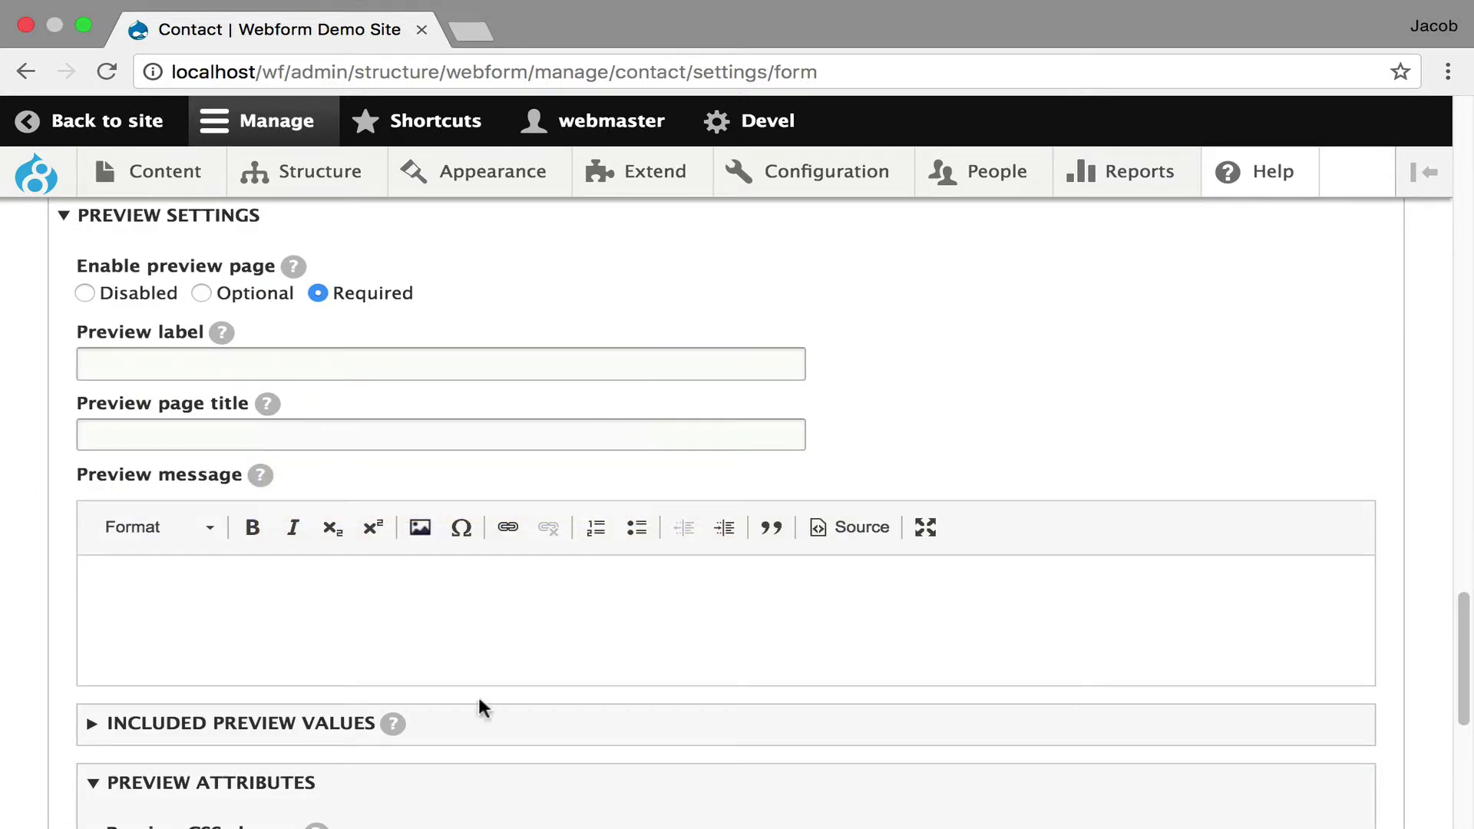
pyautogui.scroll(-8, 455, 679)
# Under Custom settings, set the form method to POST (Custom), adding the required Action field.
pyautogui.click(422, 731)
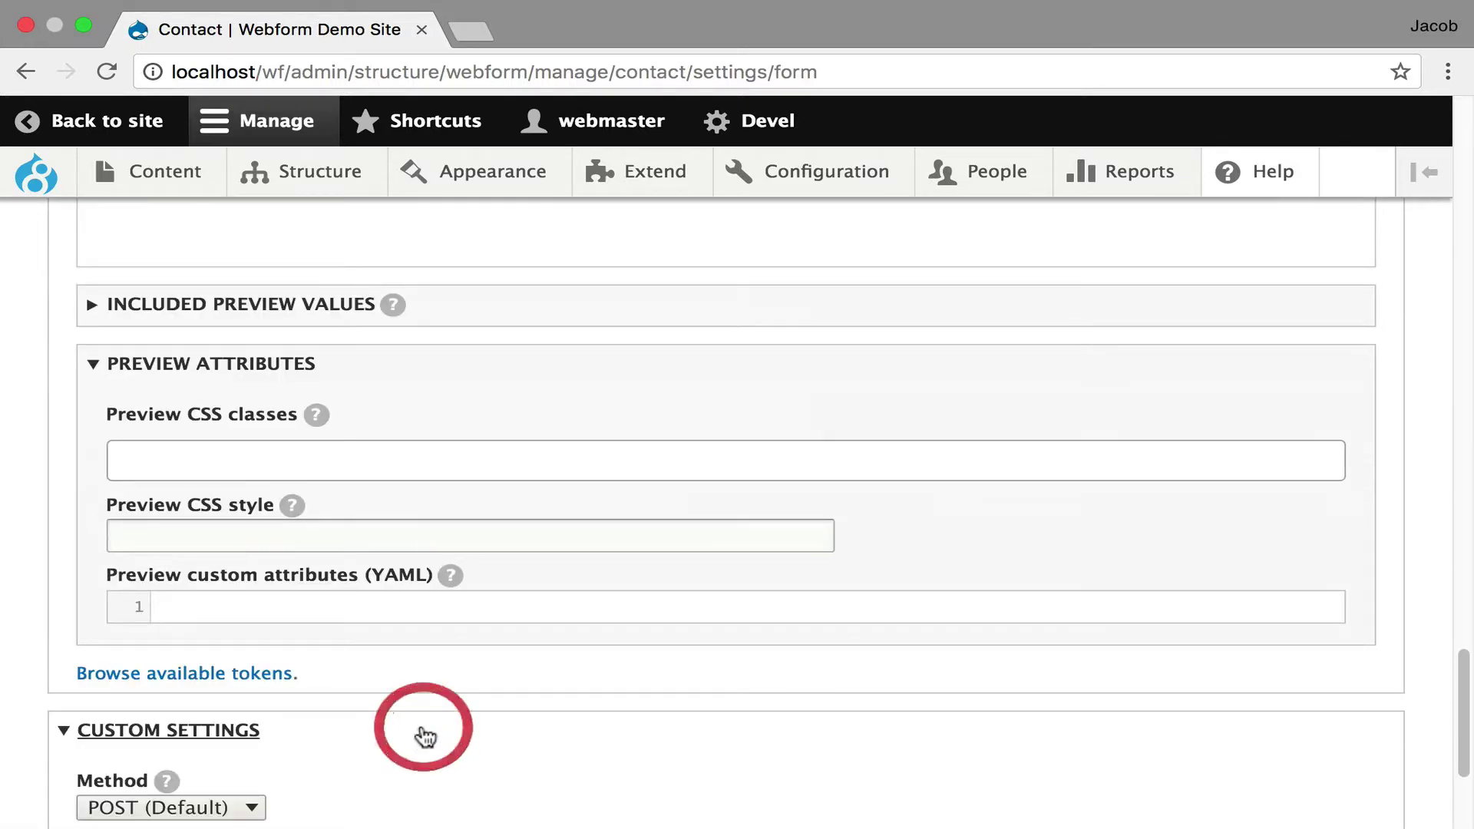
pyautogui.scroll(-5, 415, 706)
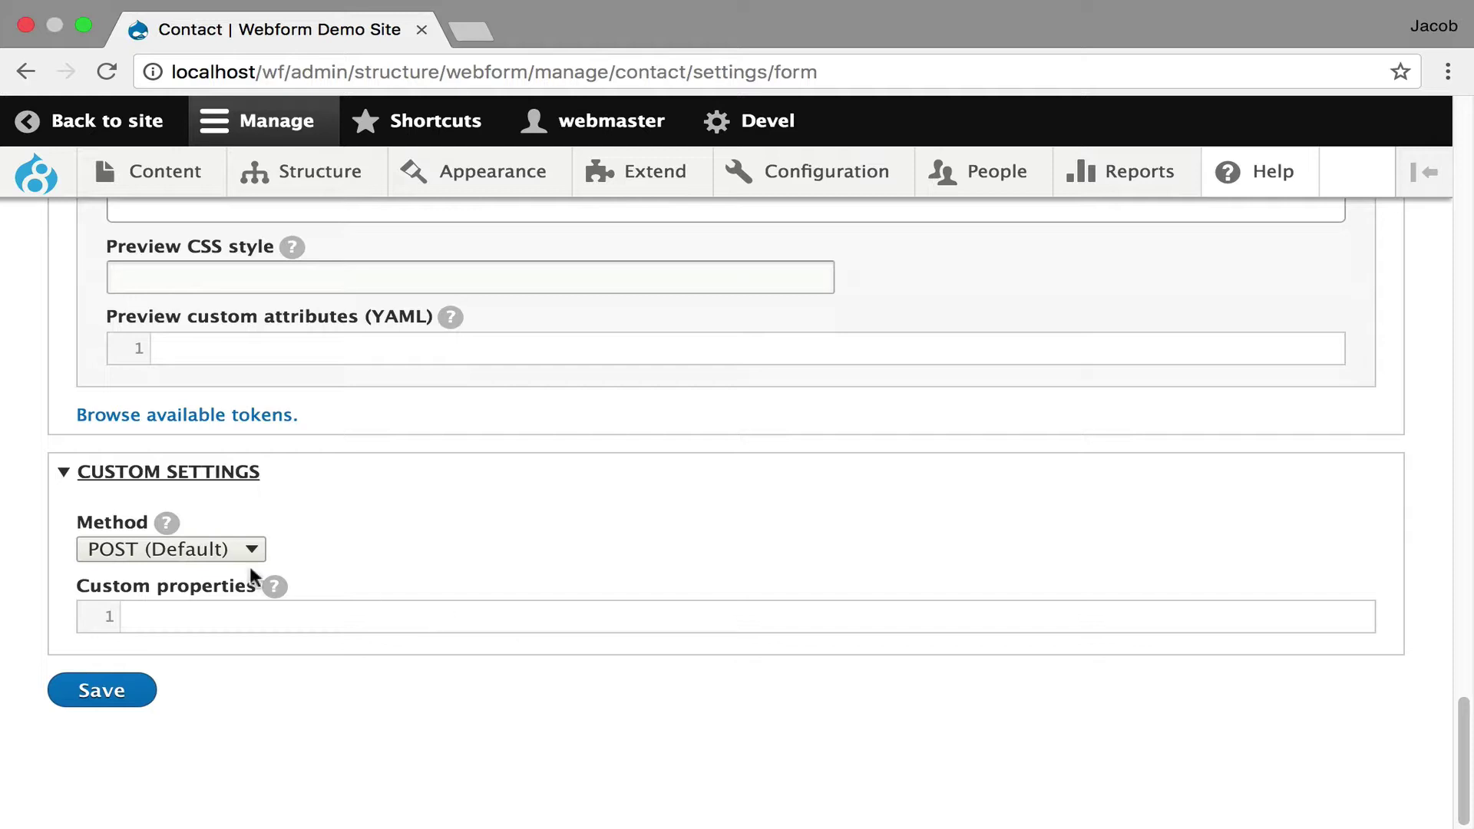
pyautogui.click(200, 549)
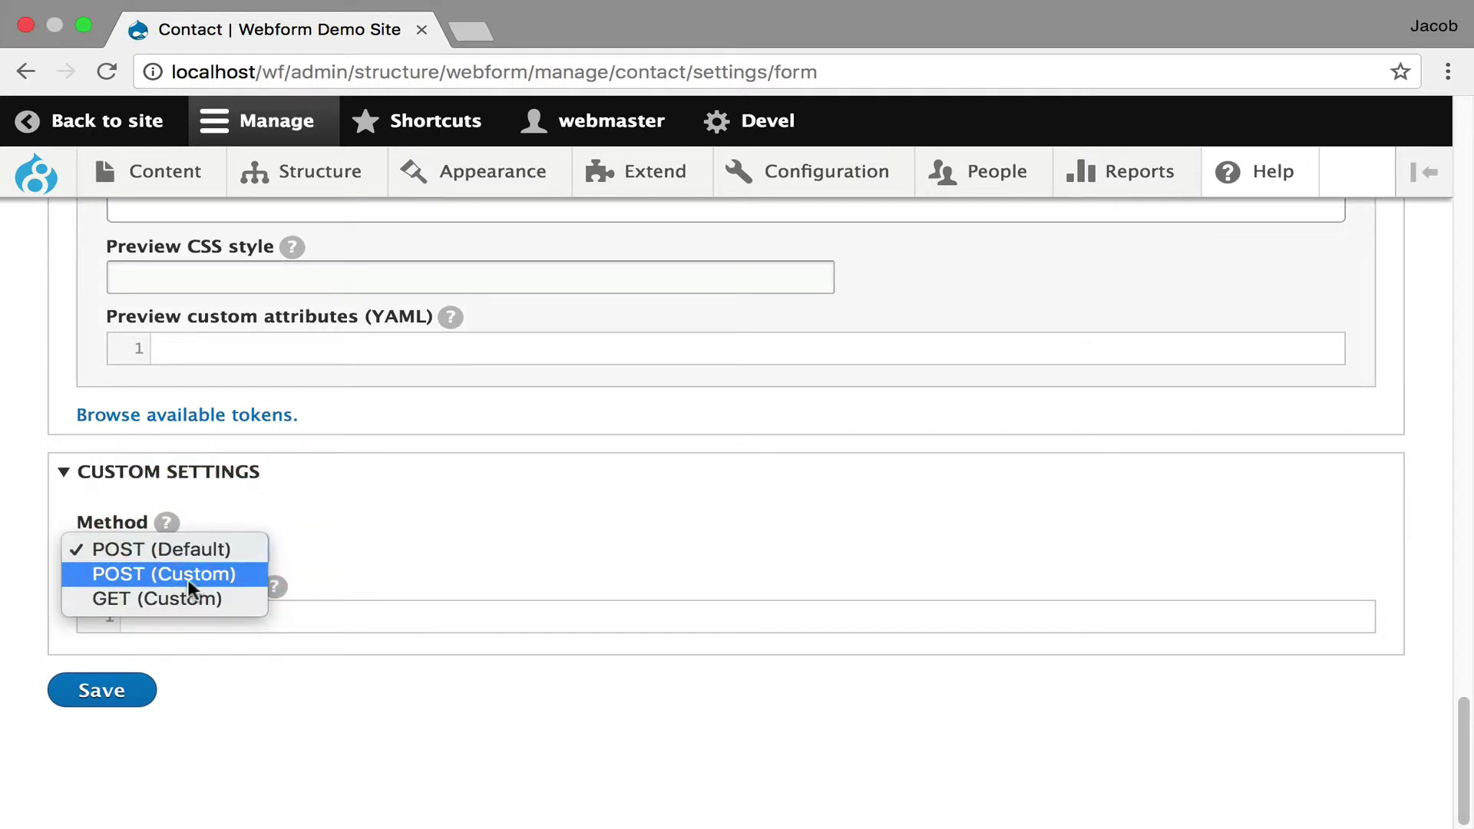
pyautogui.click(189, 577)
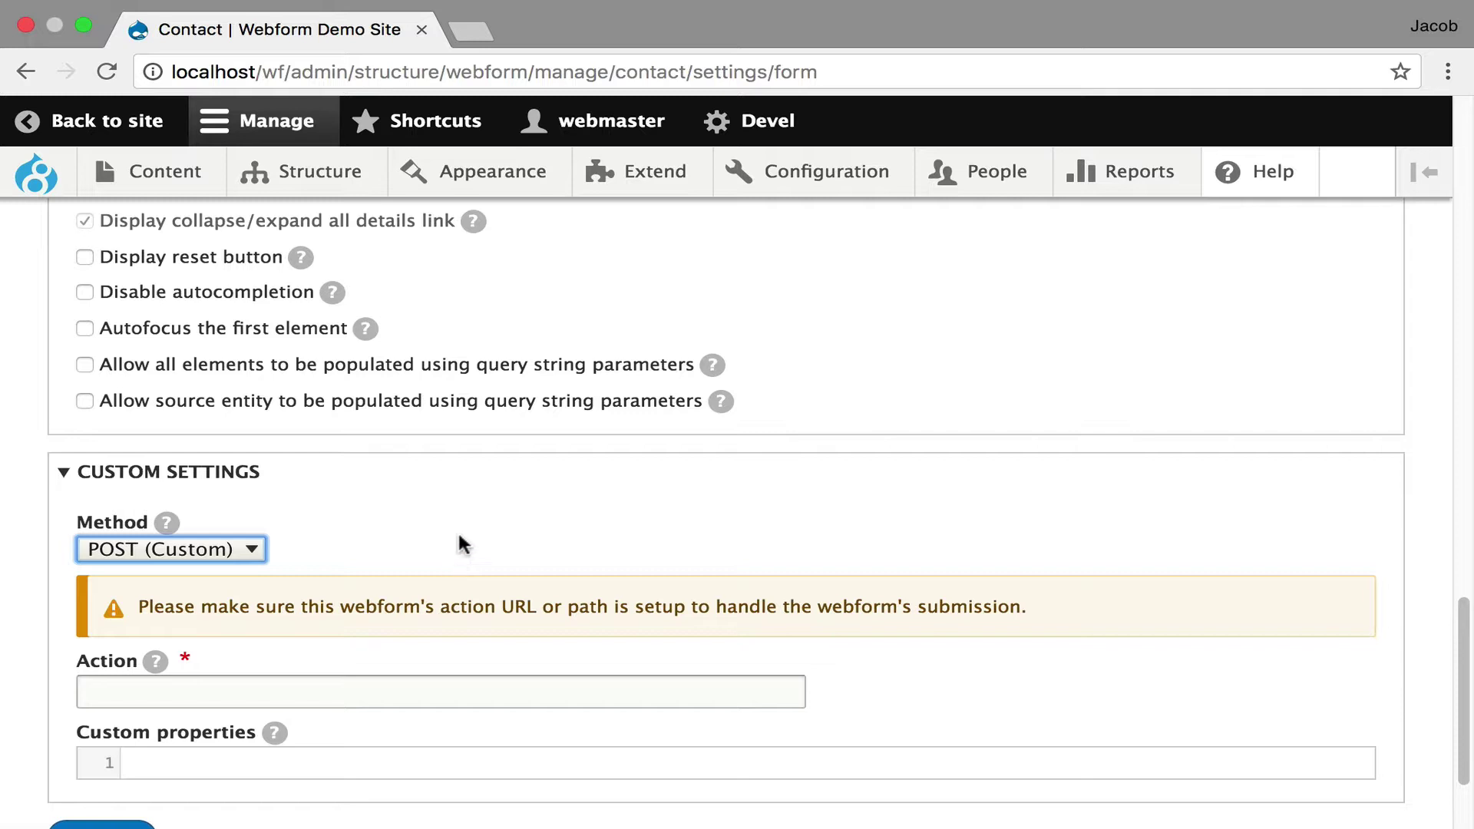
pyautogui.scroll(5, 477, 503)
pyautogui.scroll(8, 477, 503)
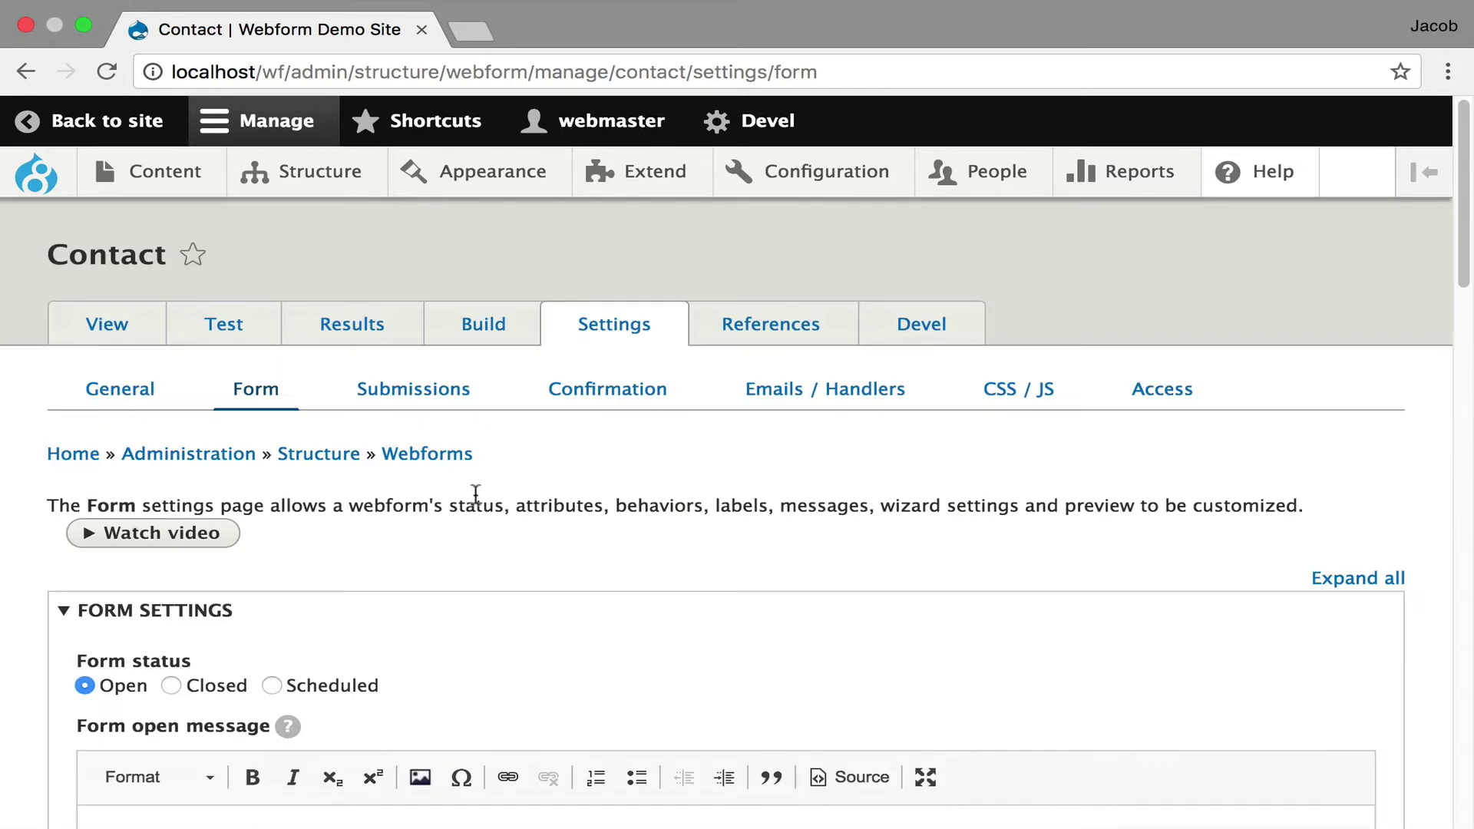
# Open the Submissions settings and review the behaviors, limits and purging (None) options.
pyautogui.click(431, 388)
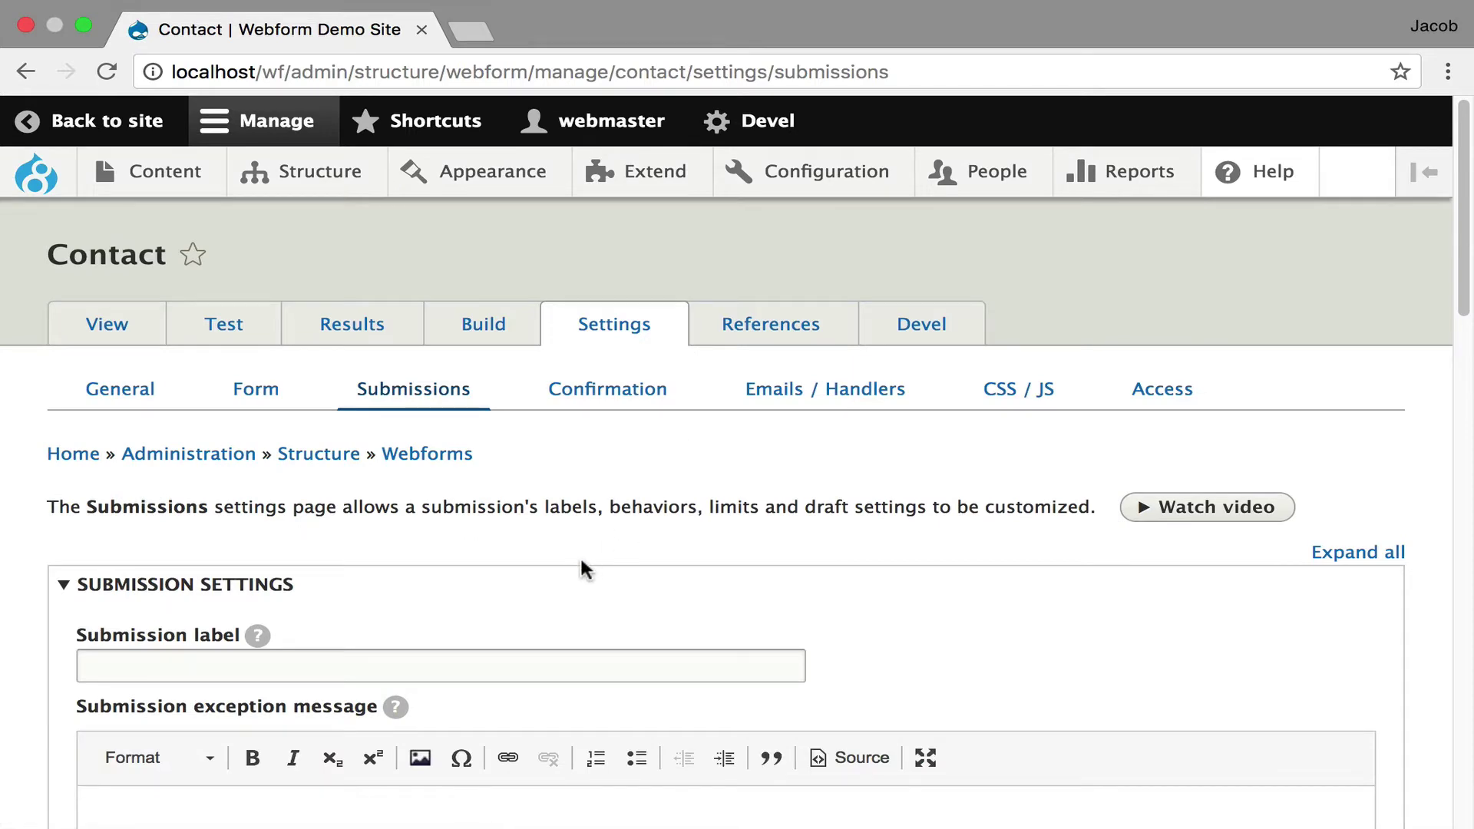
pyautogui.scroll(-10, 569, 566)
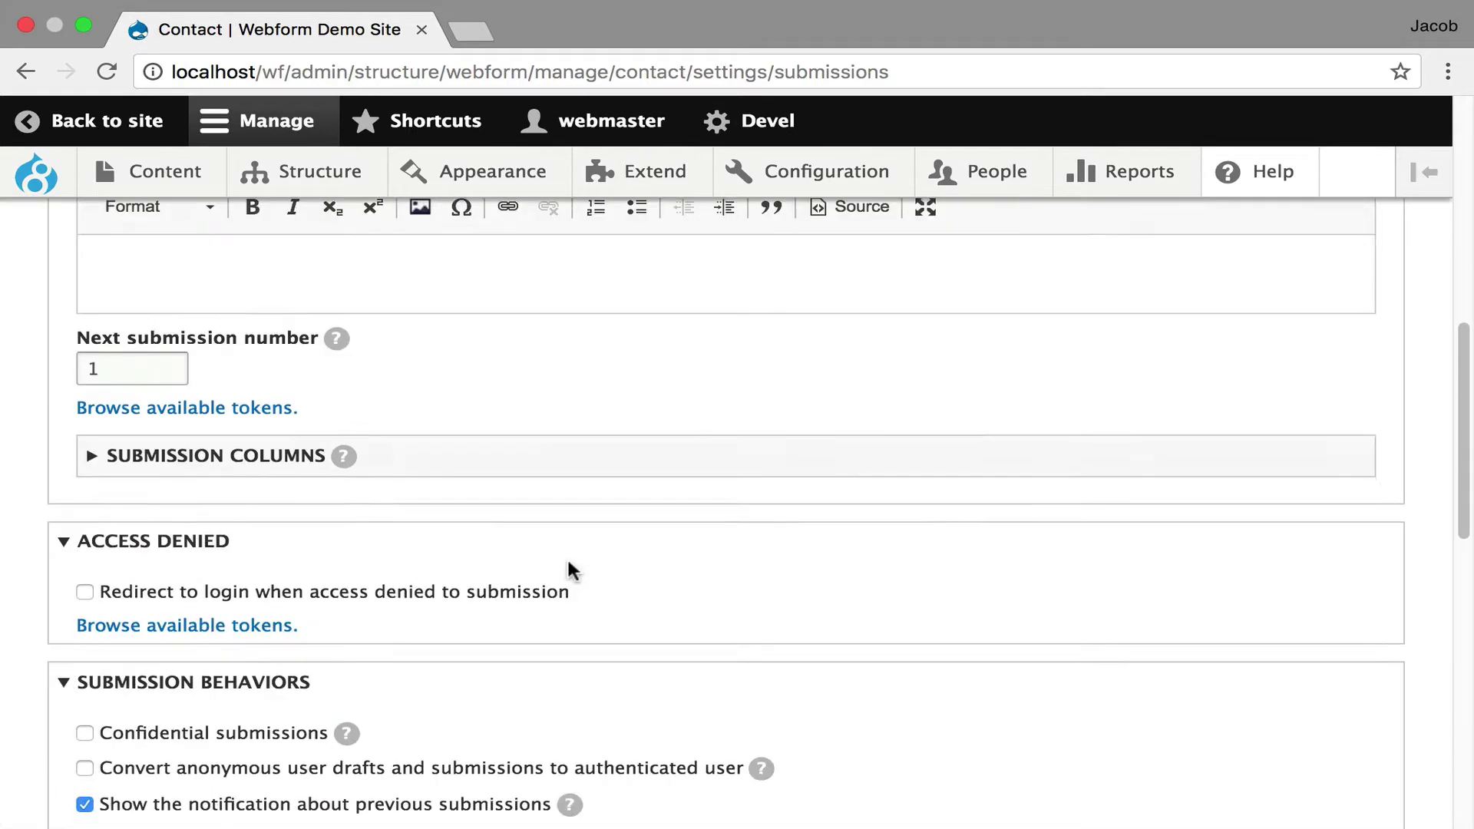
pyautogui.scroll(-6, 568, 562)
pyautogui.scroll(6, 570, 570)
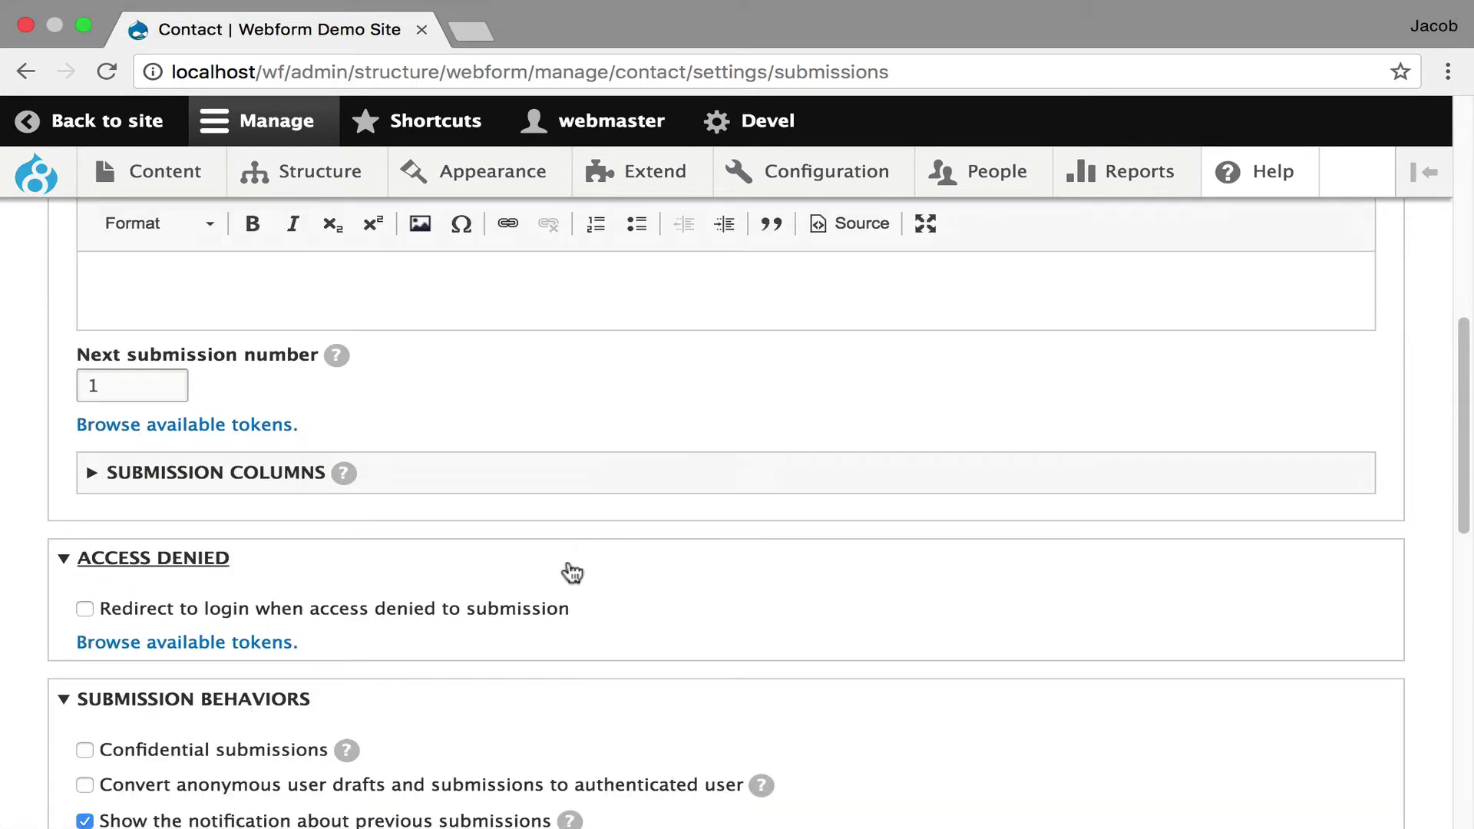
pyautogui.scroll(-4, 572, 572)
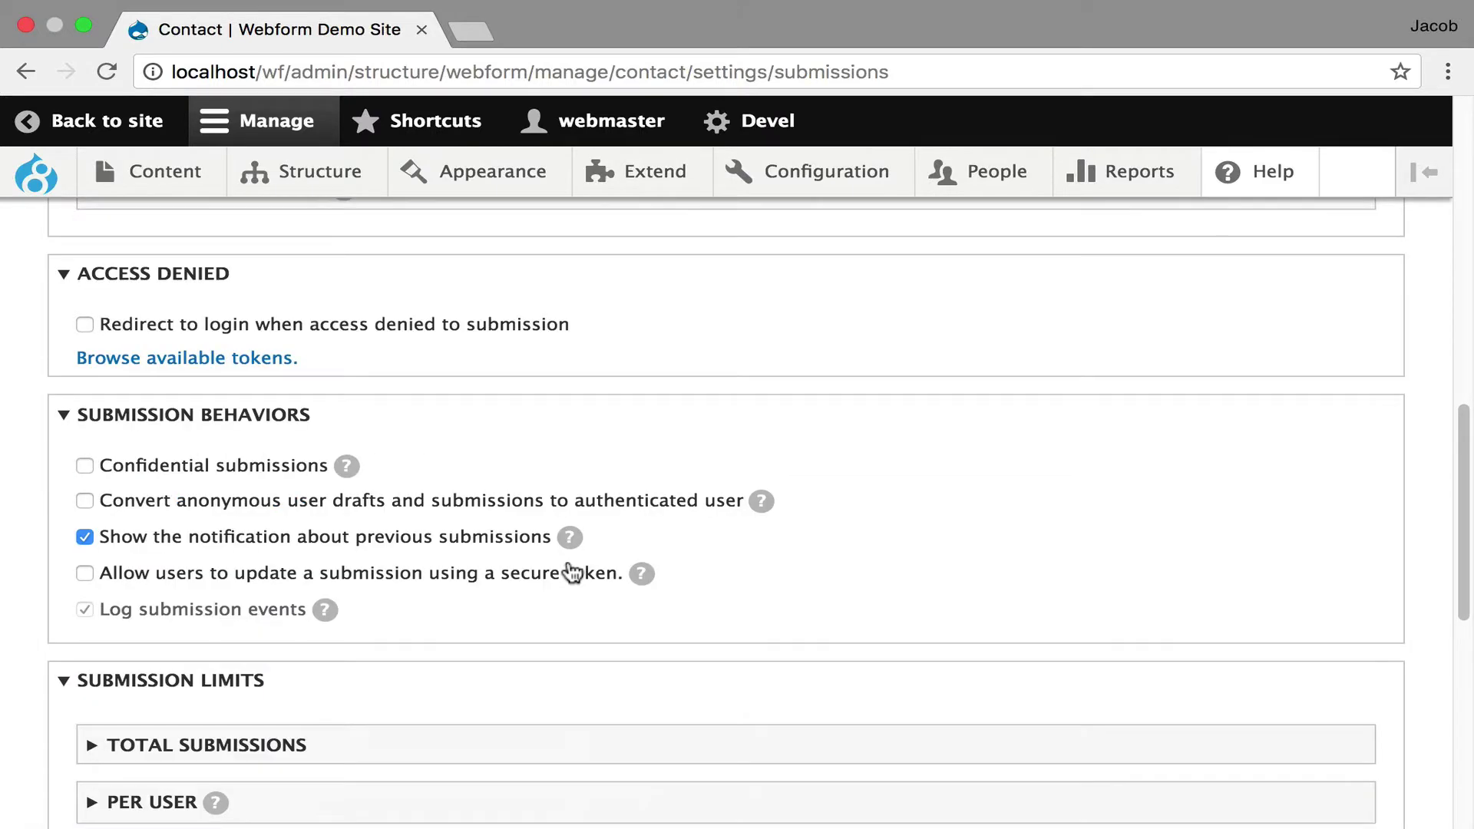
pyautogui.scroll(-8, 572, 572)
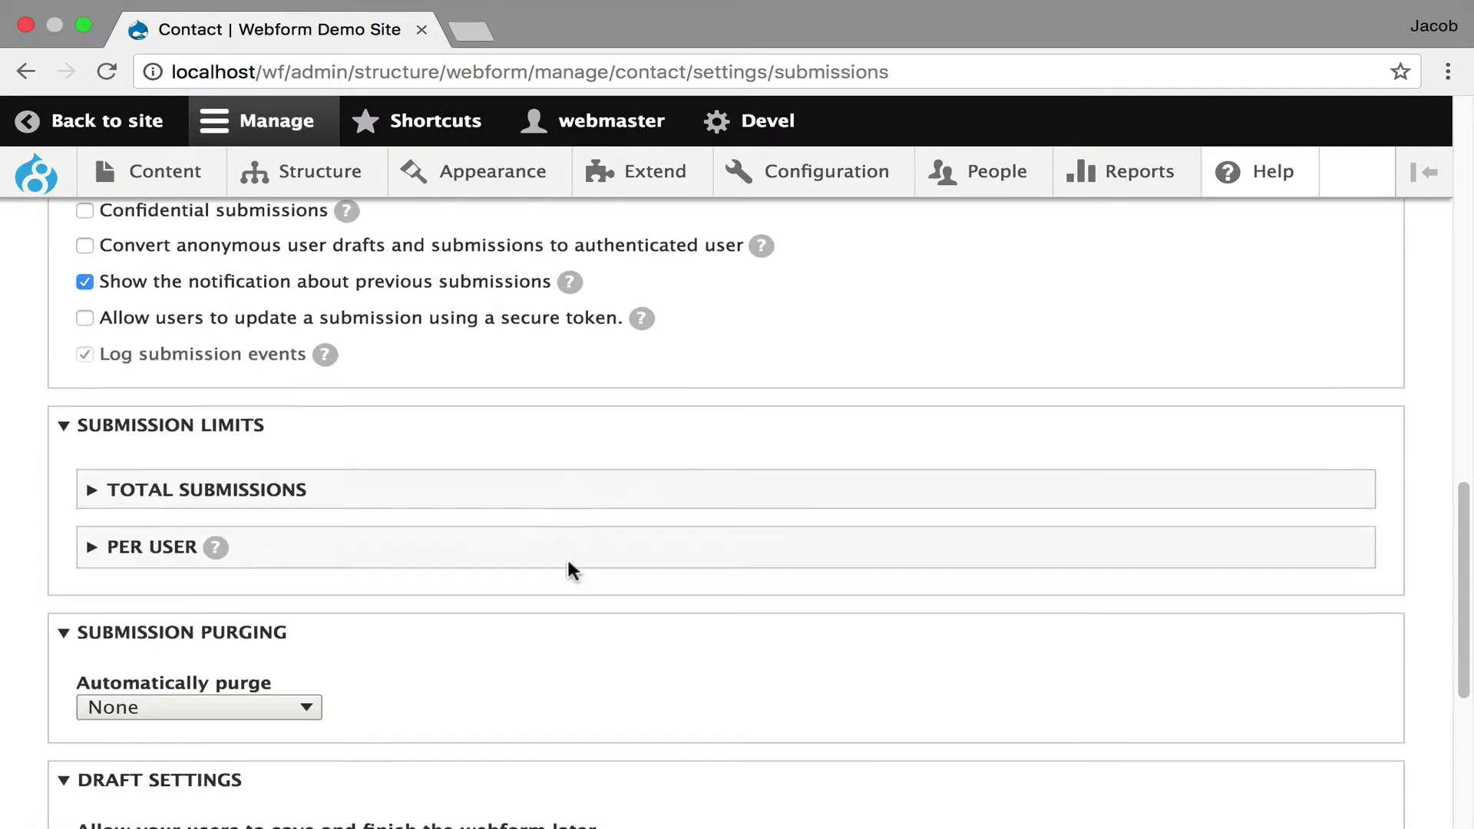
pyautogui.scroll(15, 569, 563)
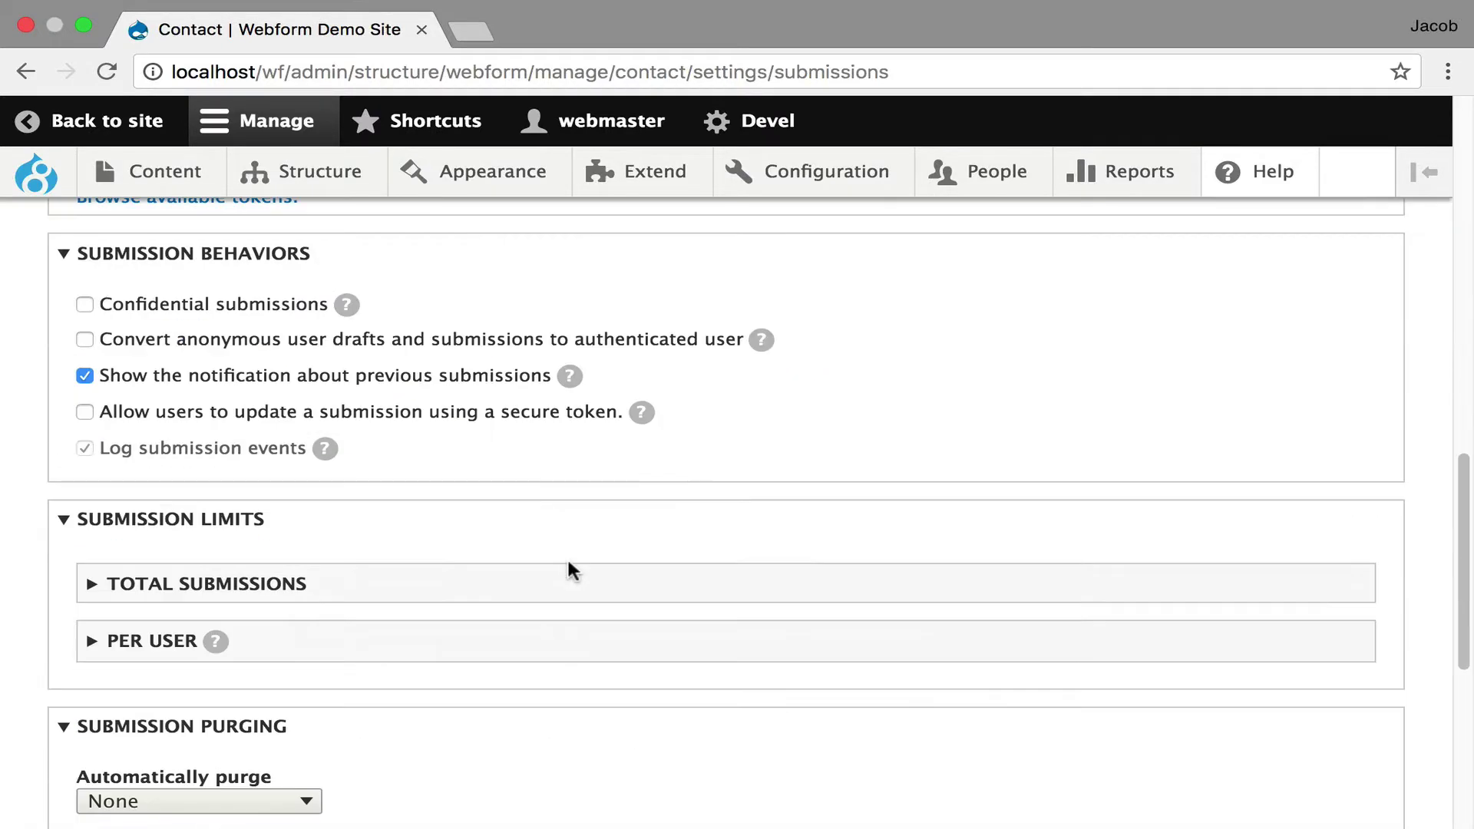
pyautogui.scroll(-7, 568, 569)
pyautogui.scroll(20, 572, 572)
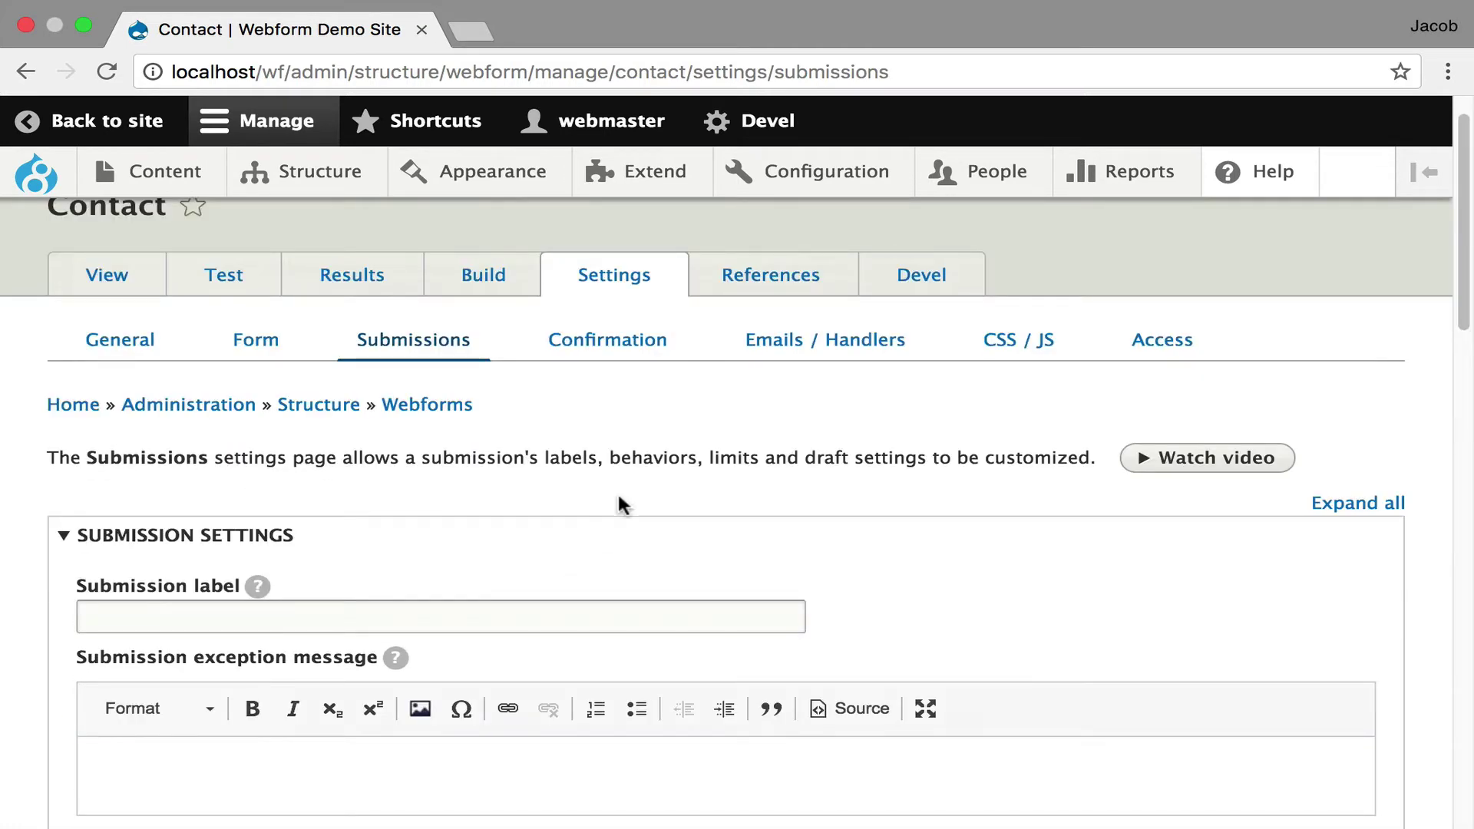
# Open the Confirmation settings and review the URL with message type and <front> URL.
pyautogui.click(640, 350)
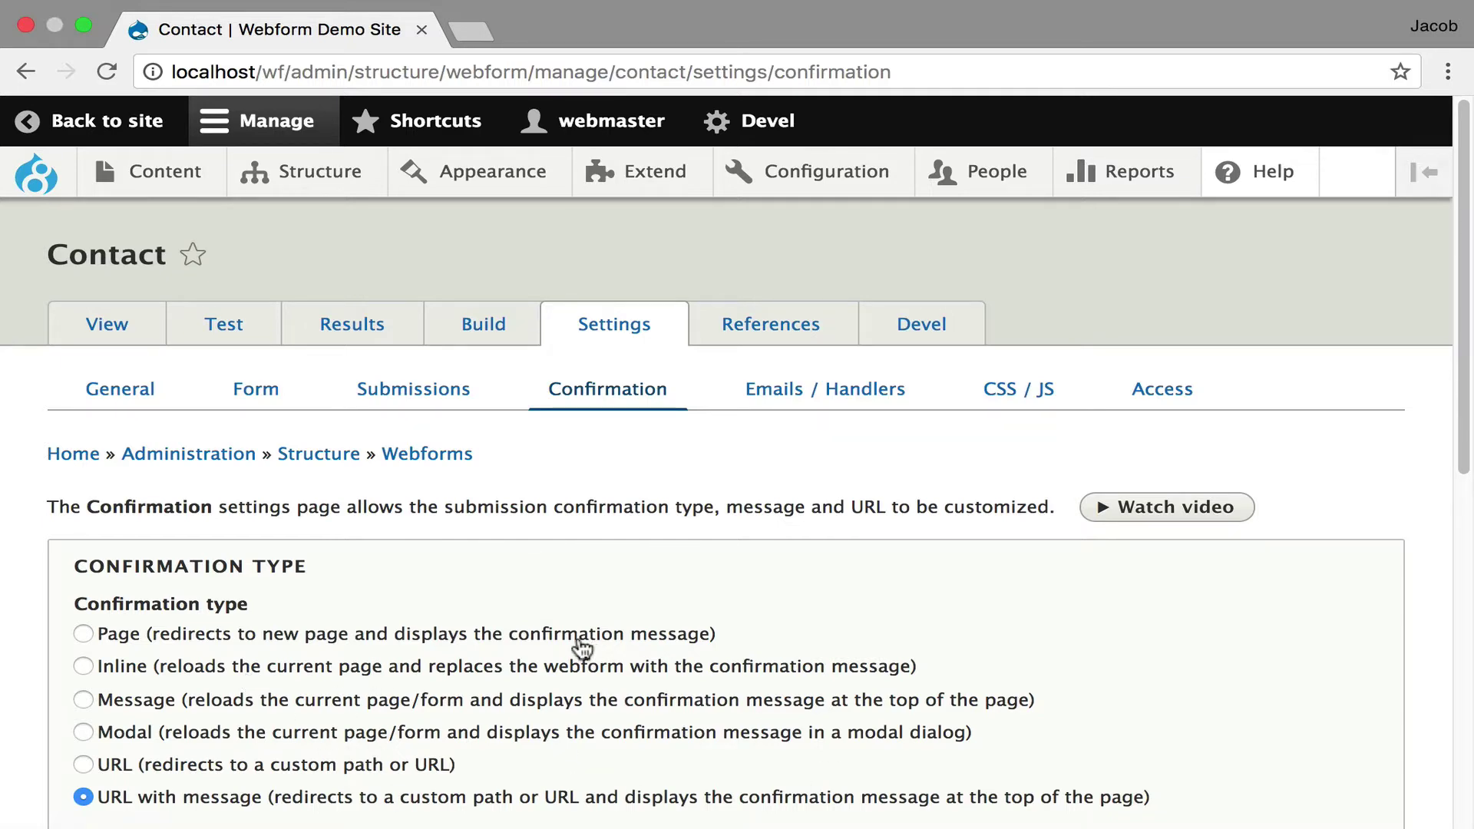
pyautogui.scroll(-9, 582, 649)
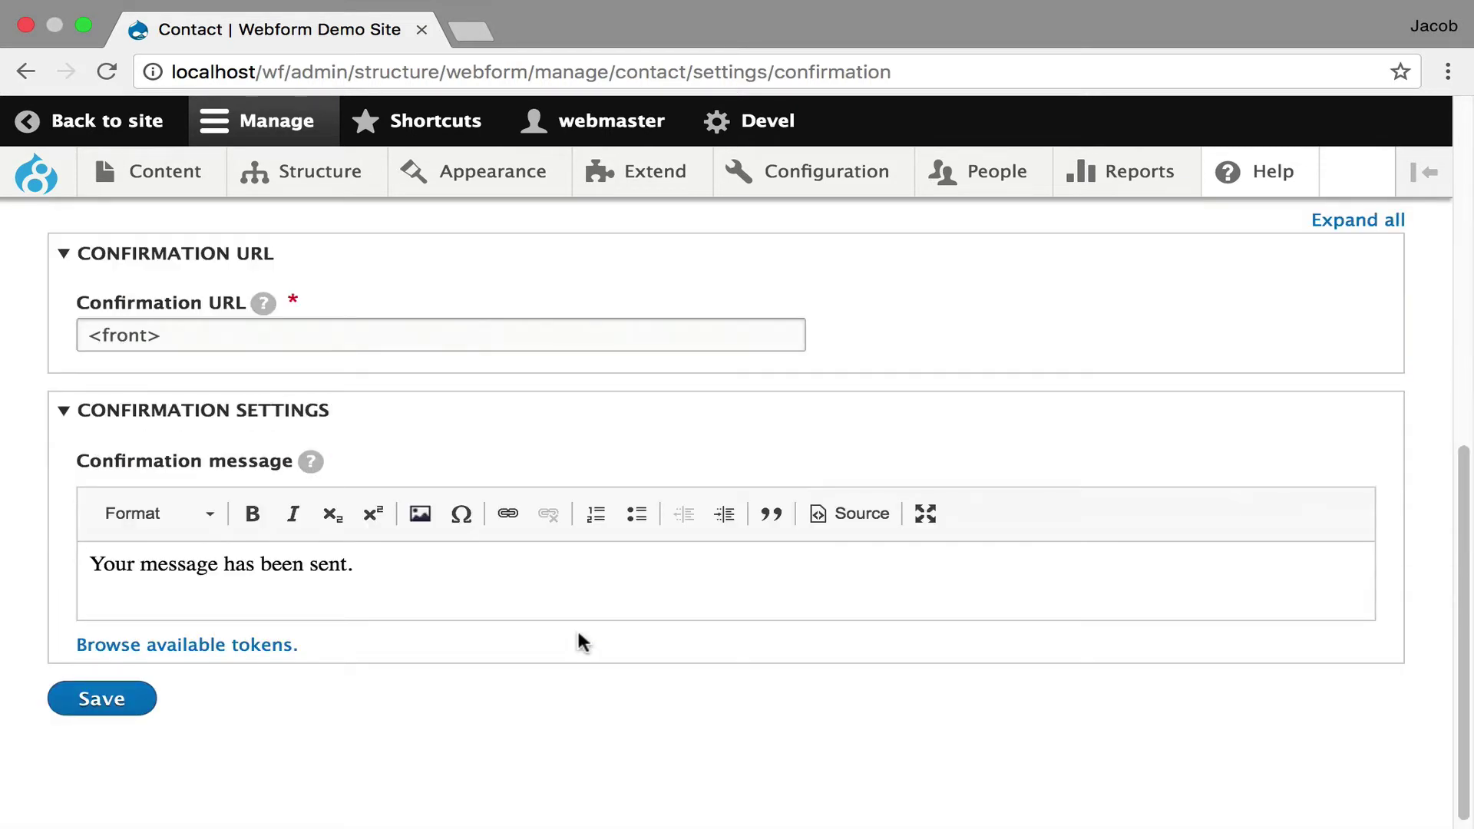
pyautogui.scroll(8, 582, 641)
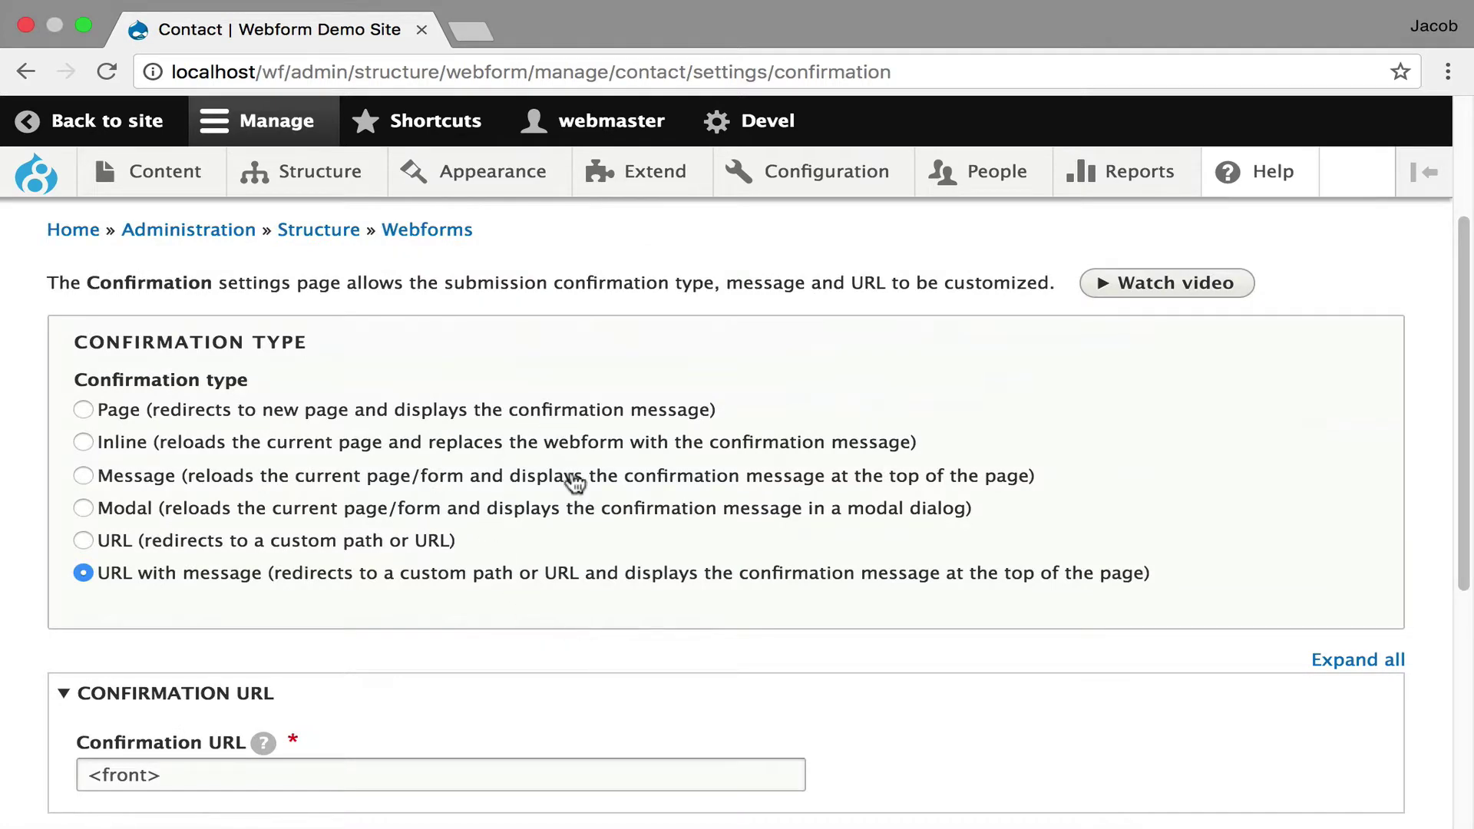
pyautogui.scroll(3, 399, 507)
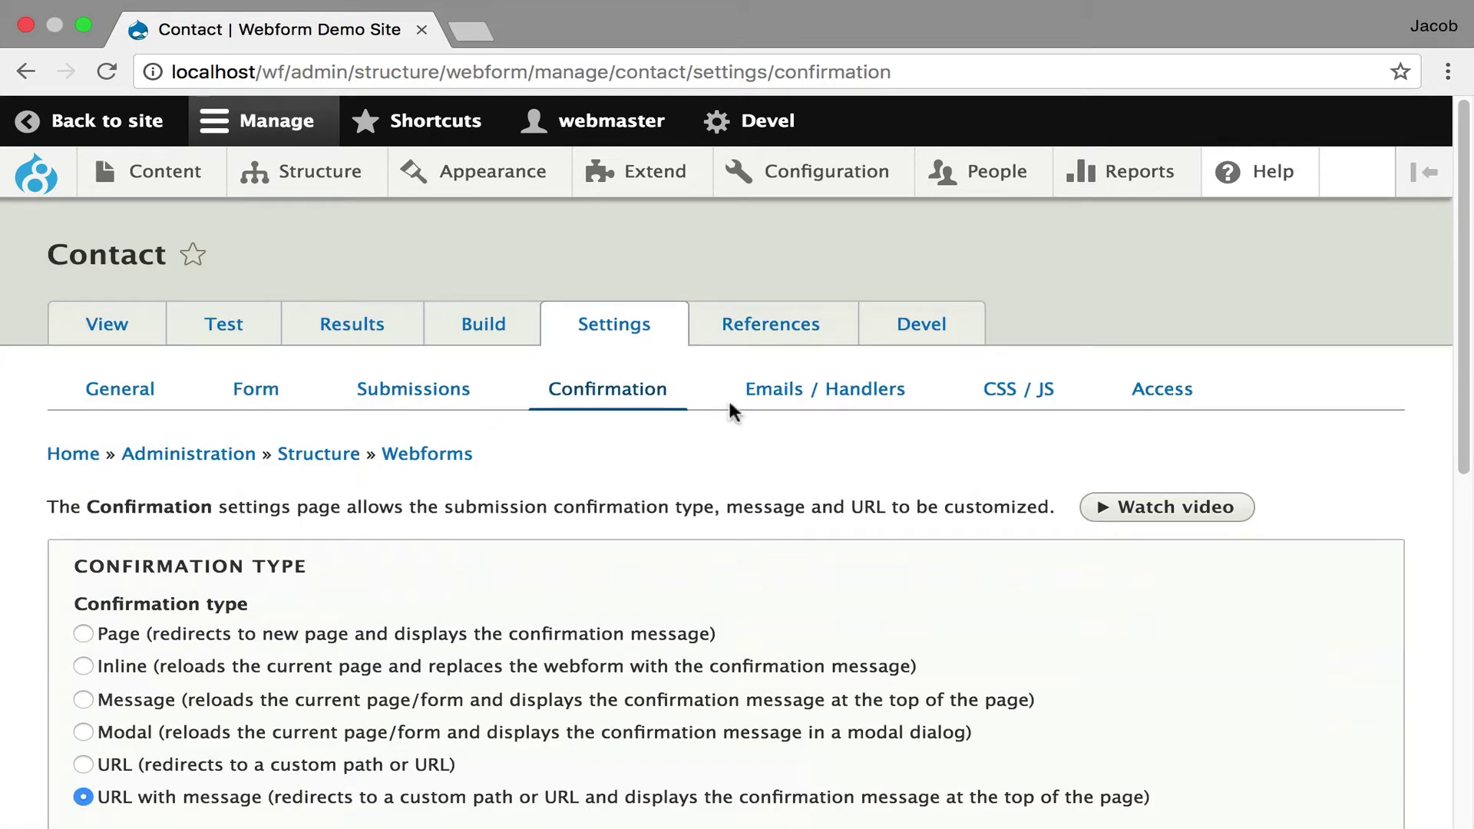
# View the email handlers, then open the CSS / JS settings and click into the empty Custom CSS editor.
pyautogui.click(842, 394)
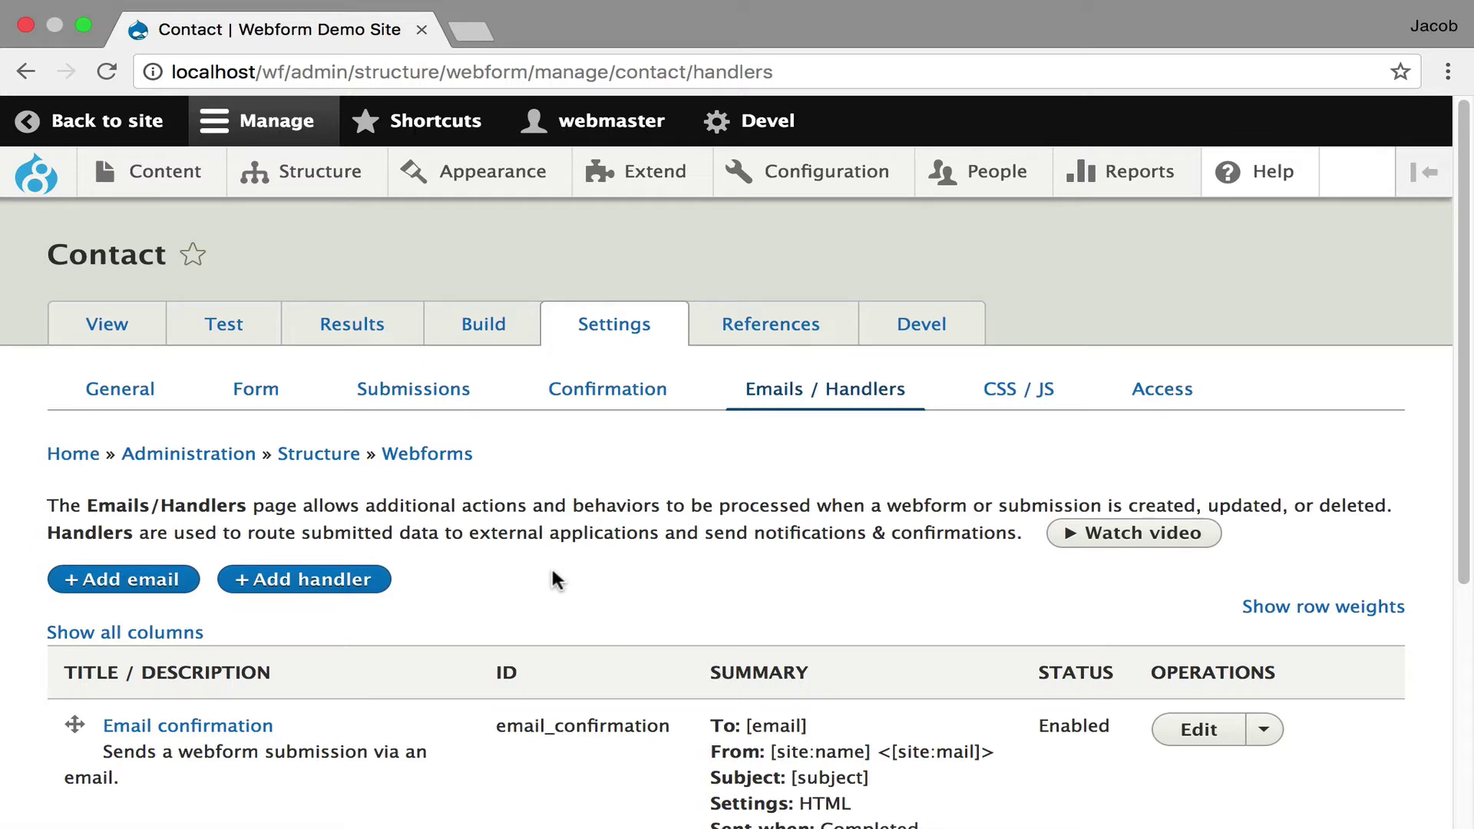
pyautogui.click(1028, 393)
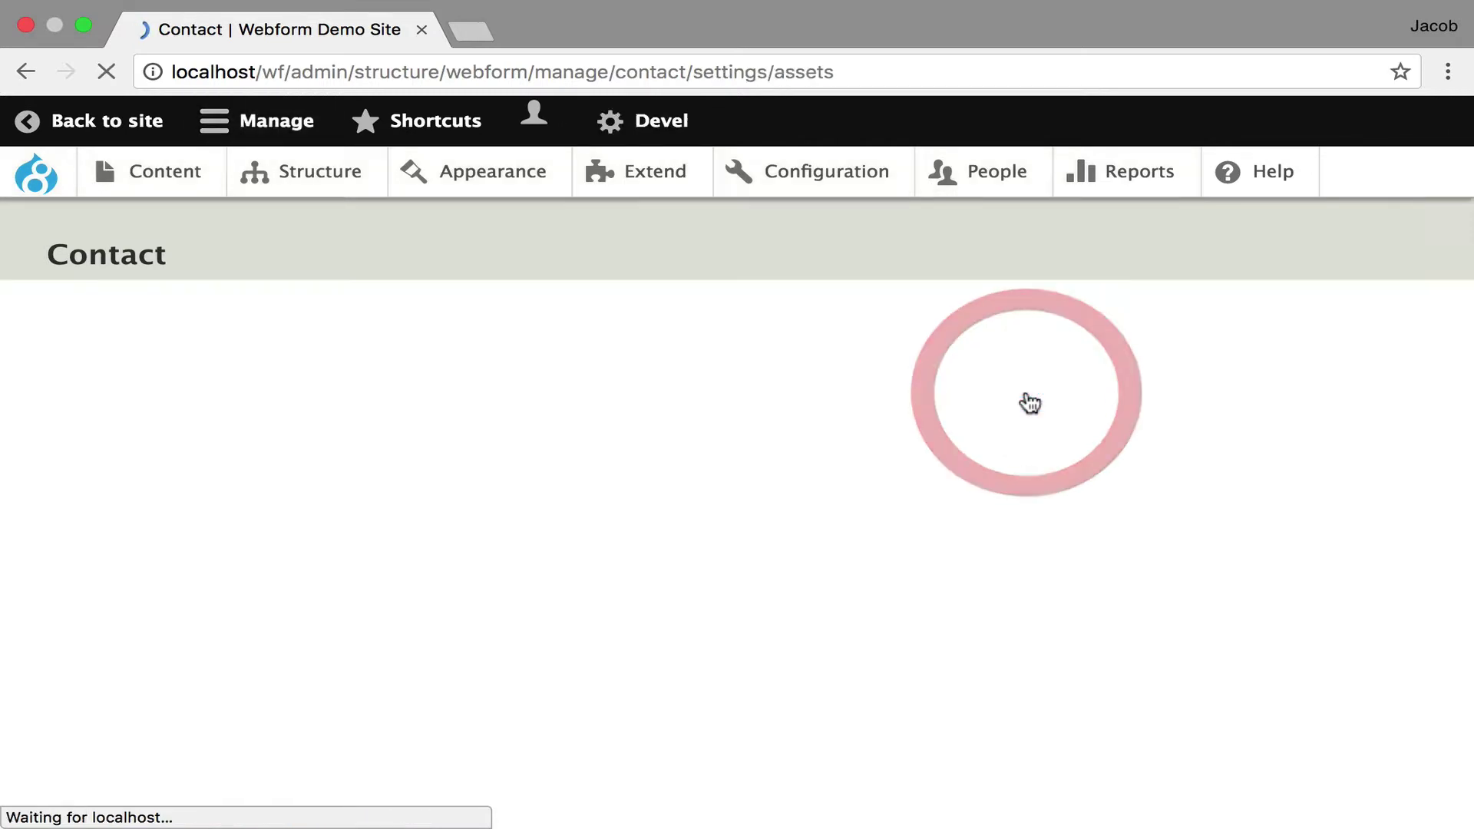
pyautogui.scroll(-2, 509, 518)
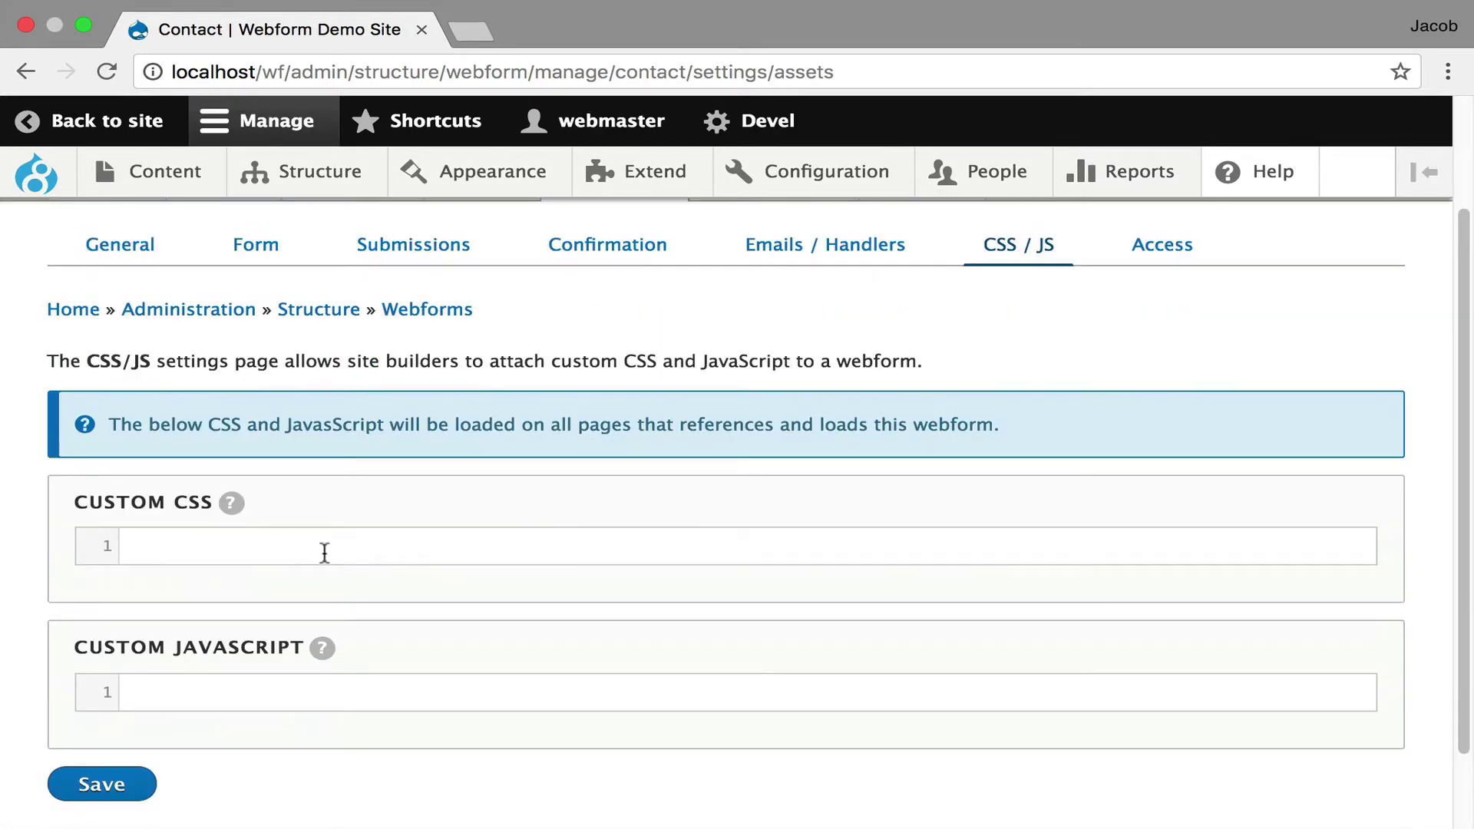
pyautogui.click(292, 555)
# Open the Access settings and review which roles can create and manage submissions.
pyautogui.click(1157, 258)
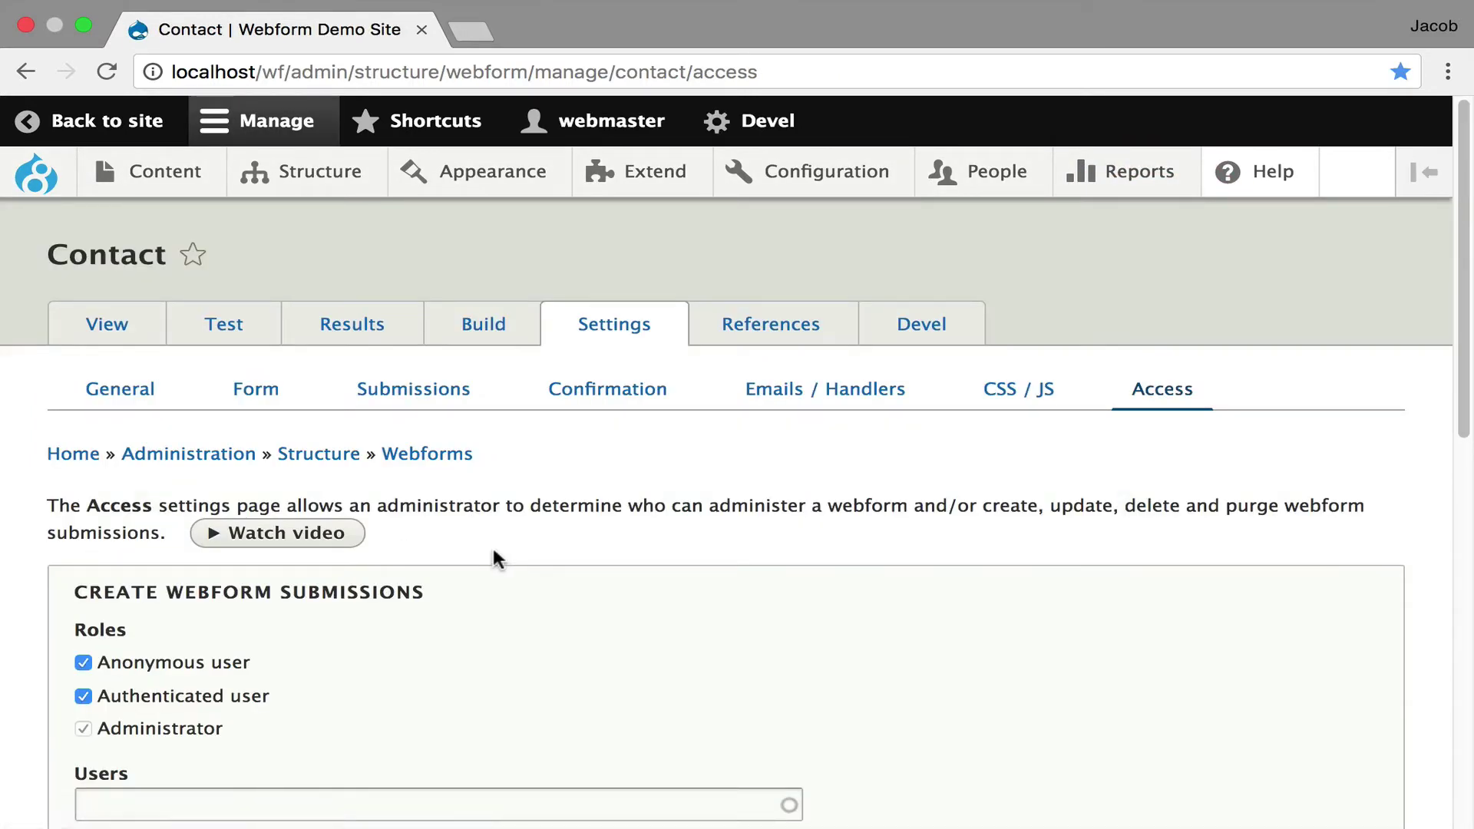
pyautogui.scroll(-5, 496, 559)
pyautogui.scroll(-10, 652, 477)
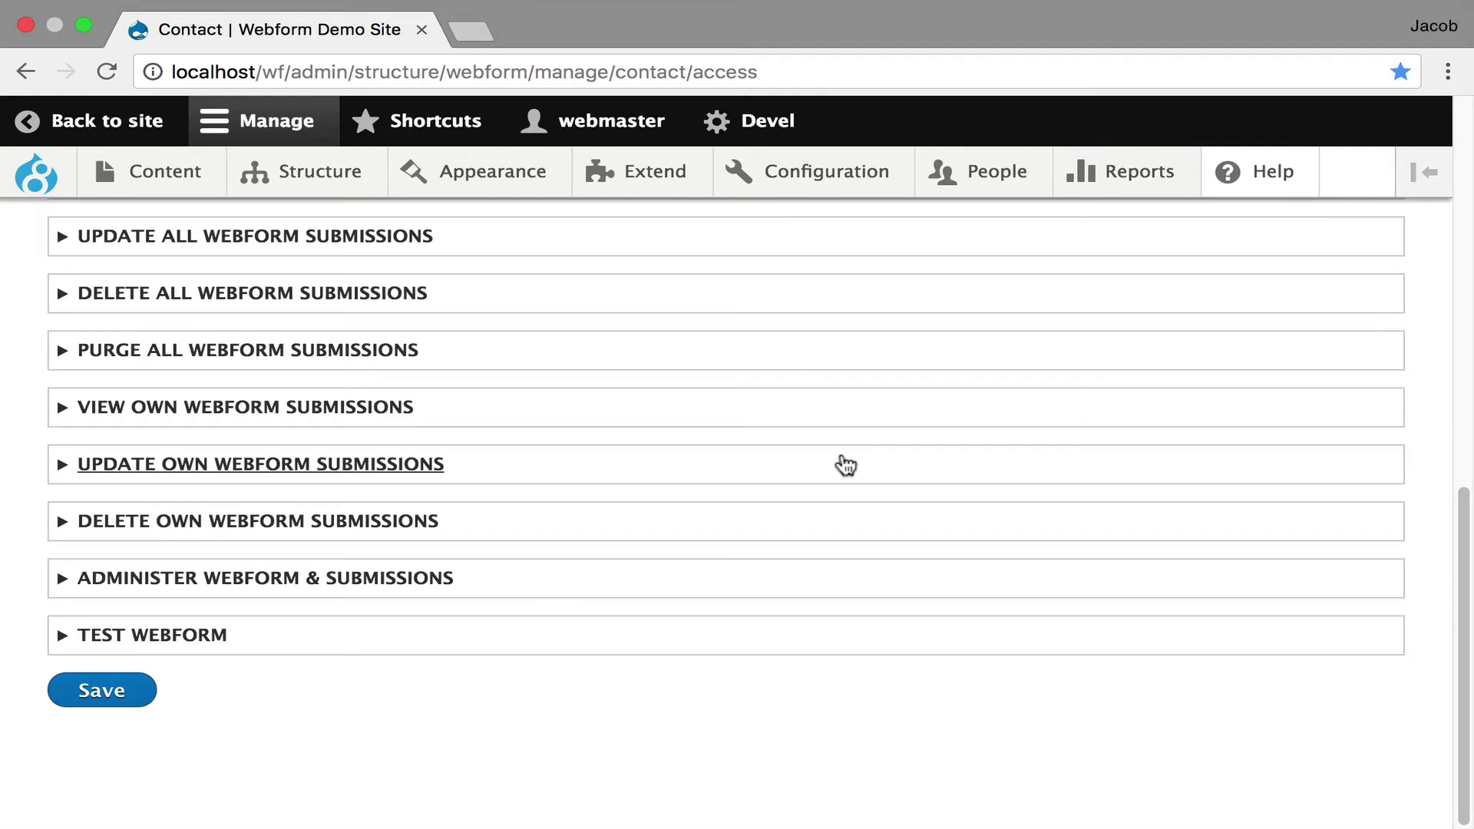
pyautogui.scroll(15, 847, 464)
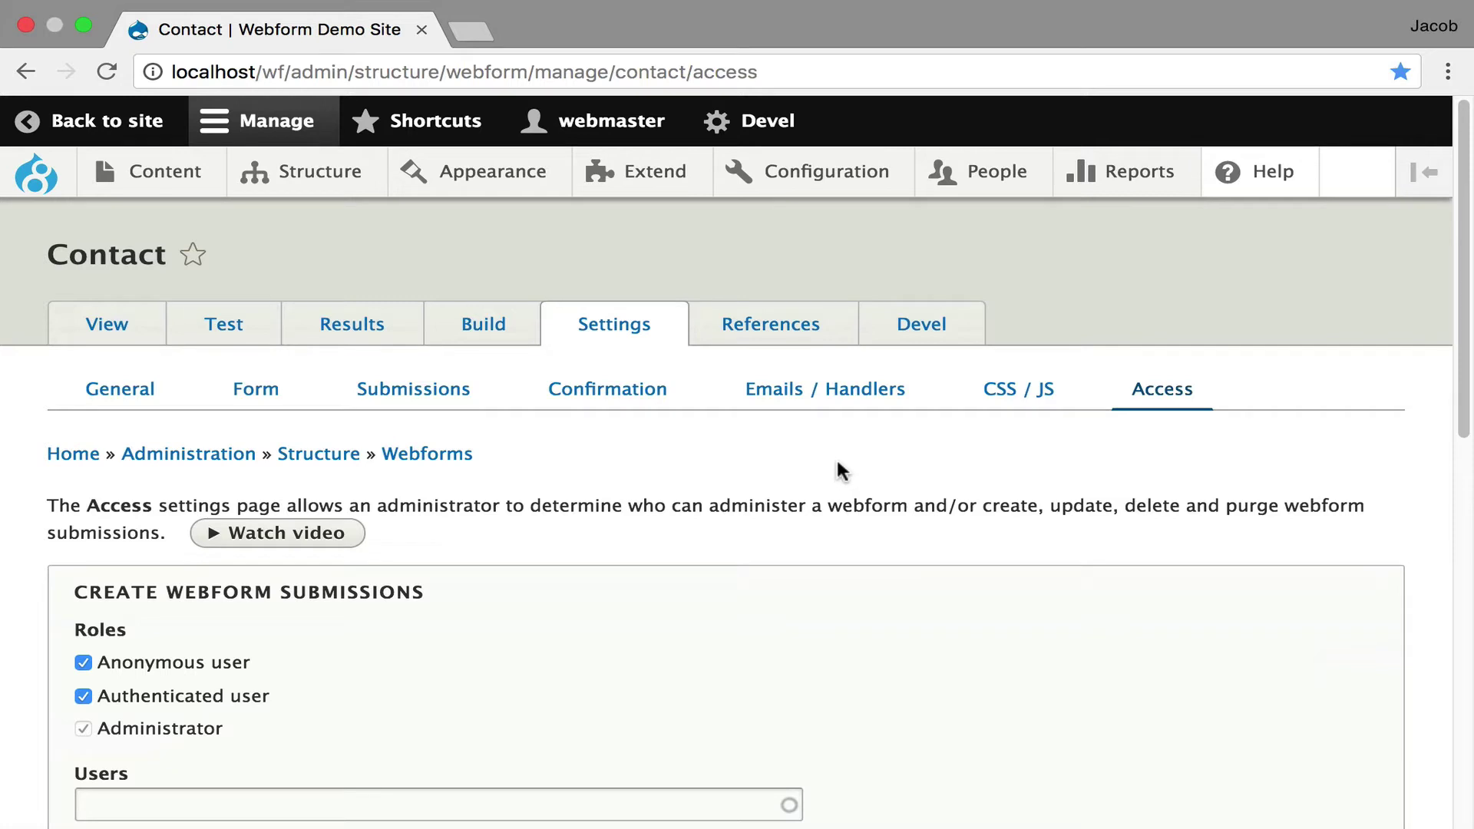